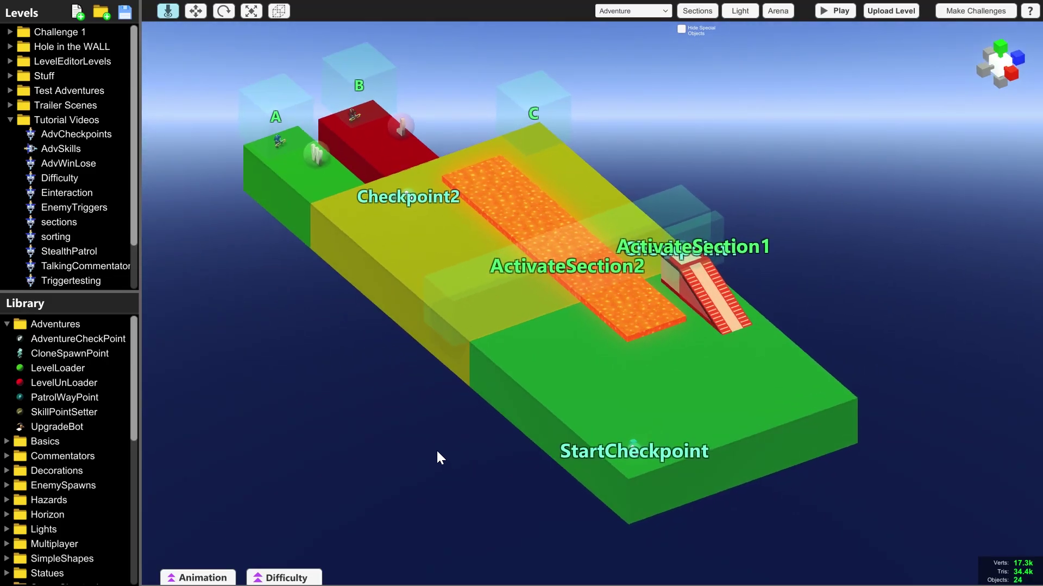
# - Place an UpgradeBot on the front green platform, between StartCheckpoint and the yellow area, at about X 12.89, Z -35.26
pyautogui.moveTo(54, 427); pyautogui.dragTo(588, 427)
pyautogui.moveTo(568, 526); pyautogui.dragTo(513, 464, button='middle')
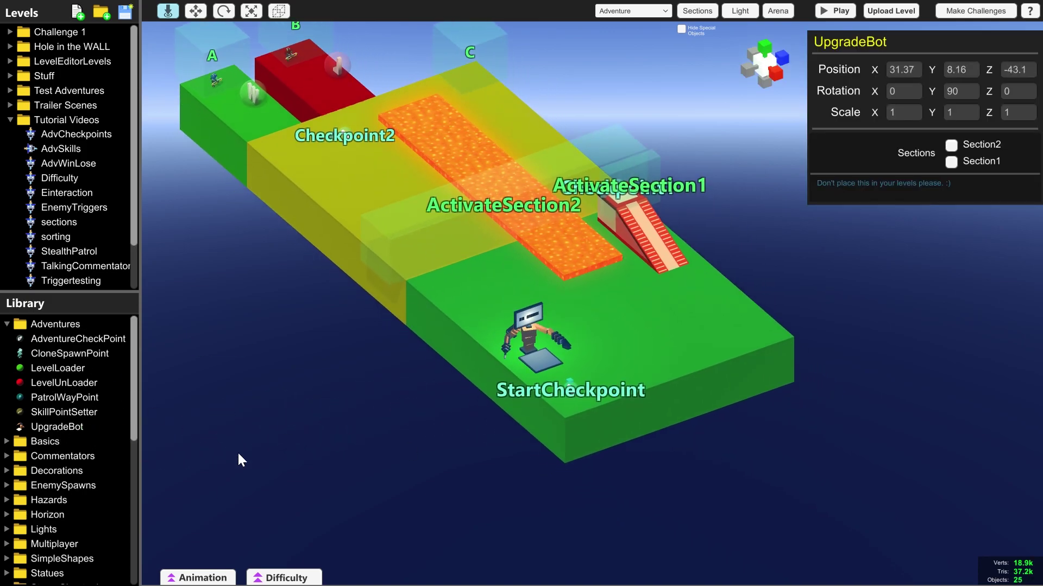
pyautogui.press('w')
pyautogui.press('a')
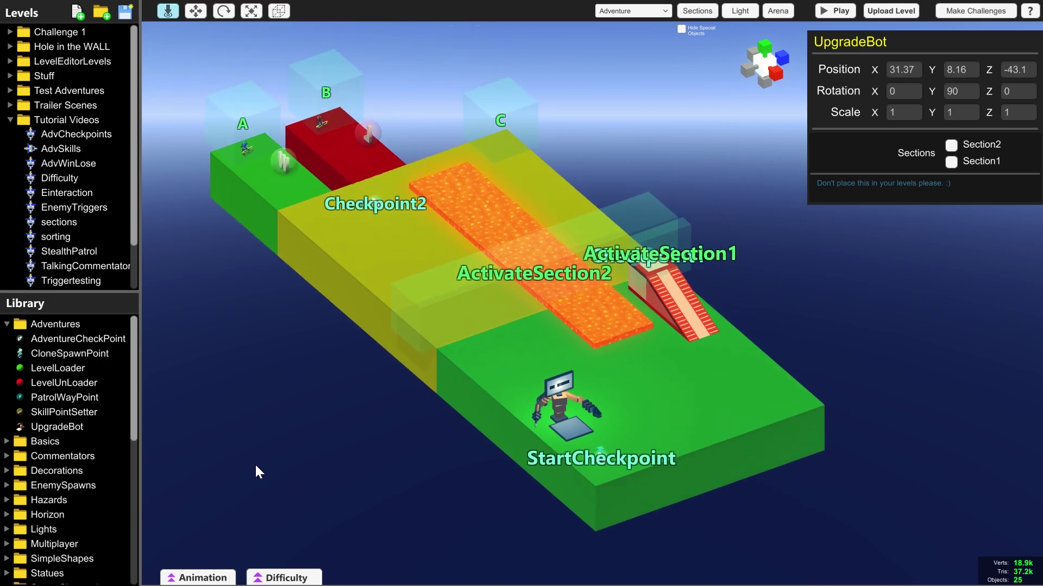
pyautogui.press('s')
pyautogui.press('a')
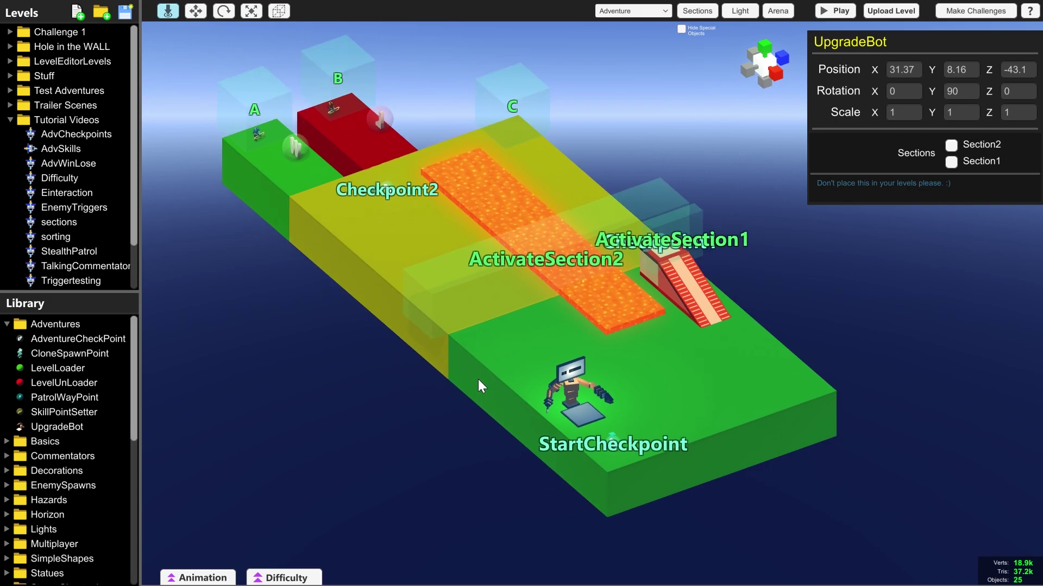
pyautogui.press('w')
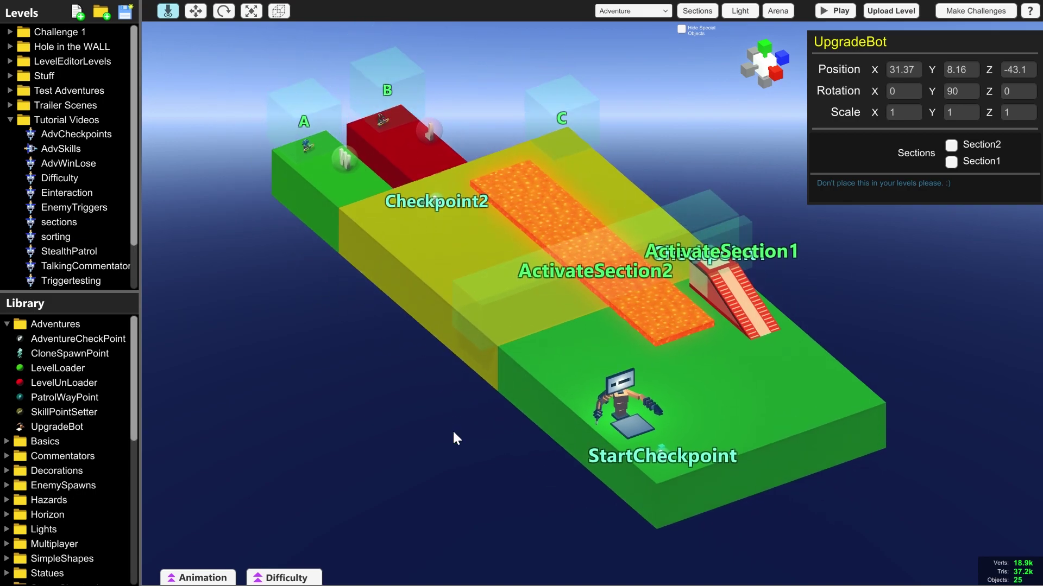
pyautogui.press('d')
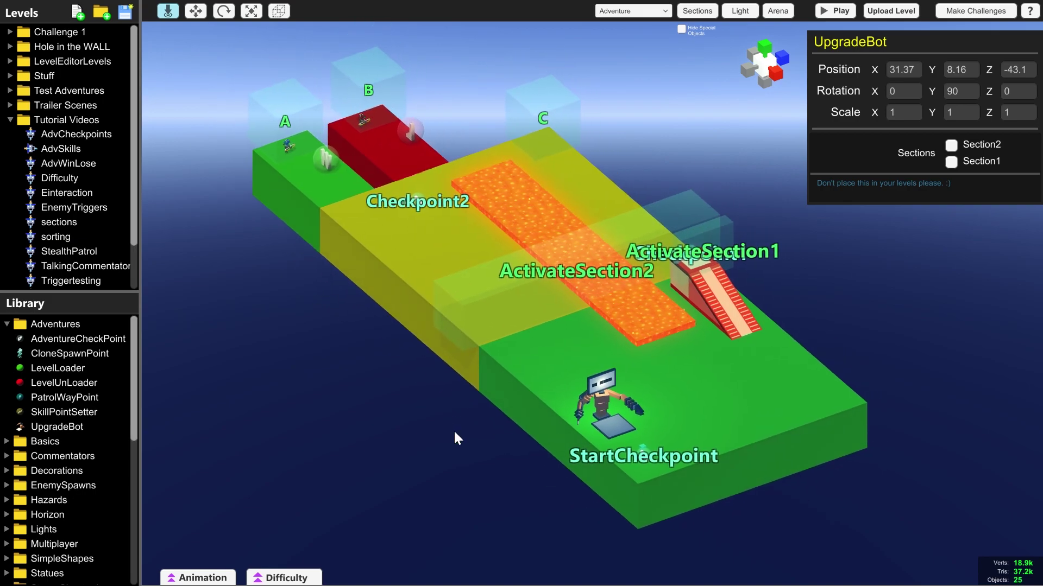
pyautogui.press('w')
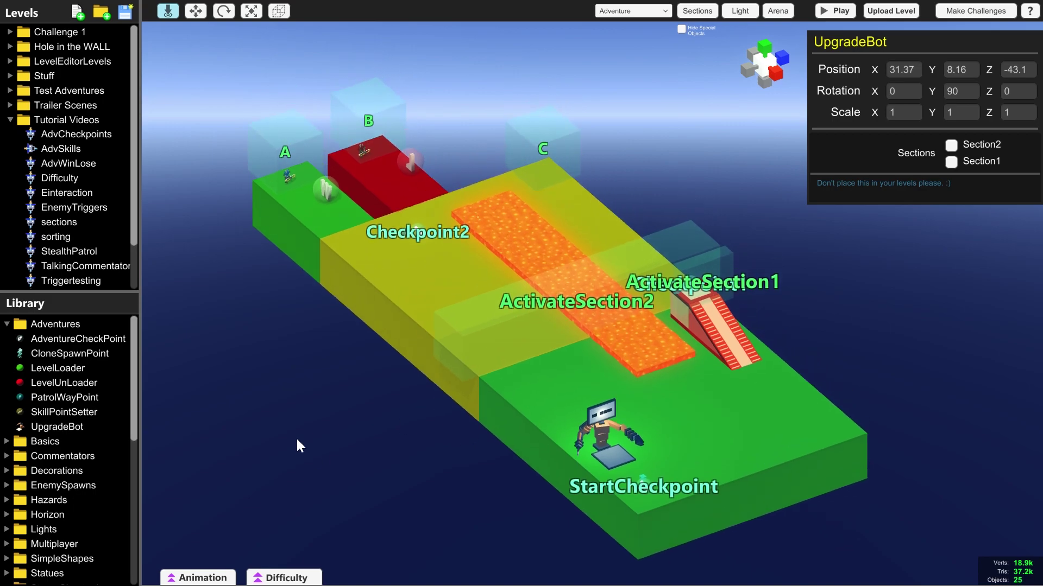
pyautogui.press('a')
pyautogui.moveTo(376, 440); pyautogui.dragTo(438, 434, button='right')
pyautogui.press('s')
pyautogui.press('d')
pyautogui.press('w')
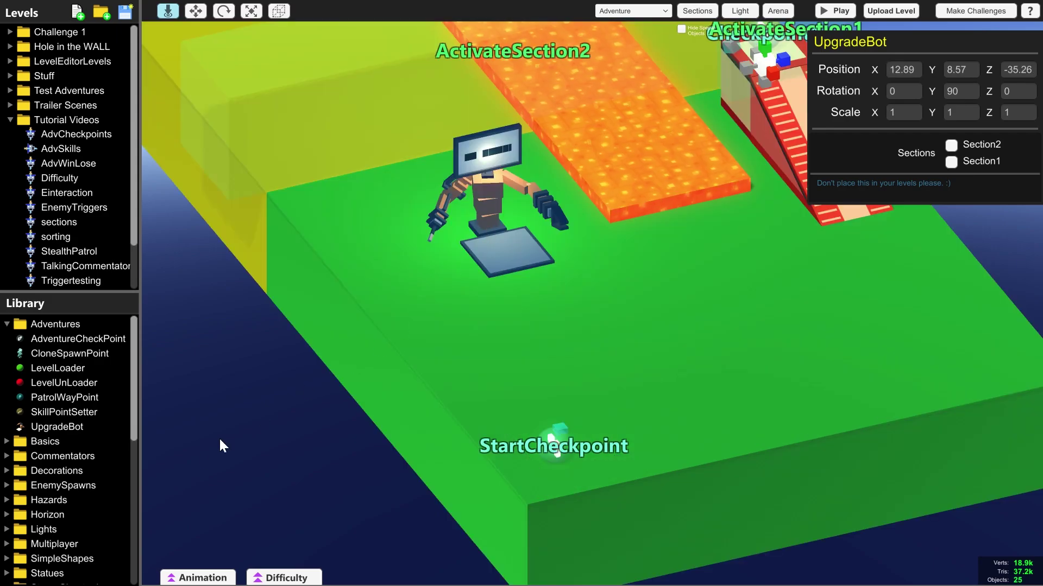
pyautogui.click(281, 440)
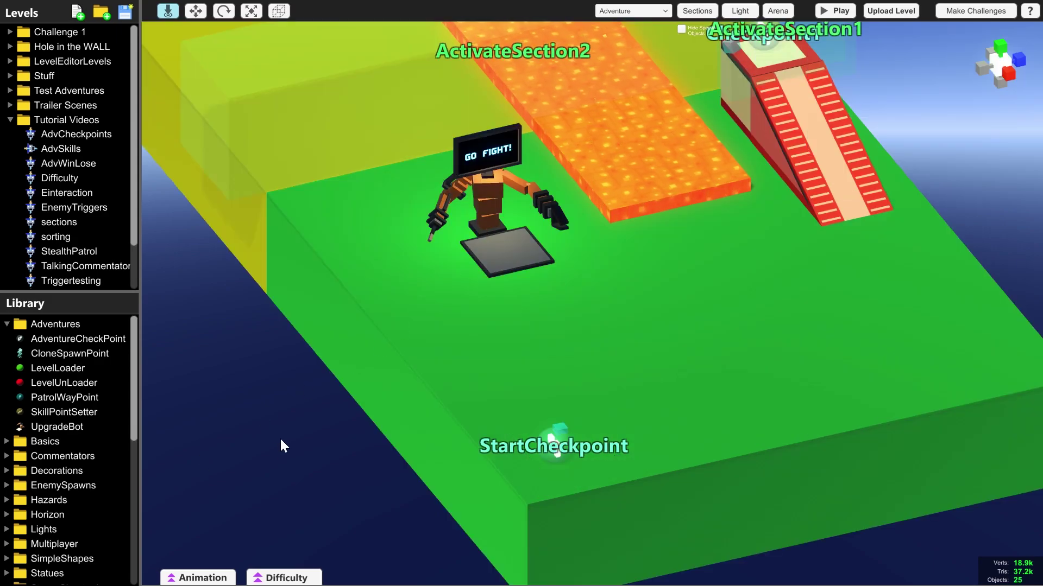
# - Open the upgrade configuration of the adv skills tutorial adventure challenge
pyautogui.click(972, 7)
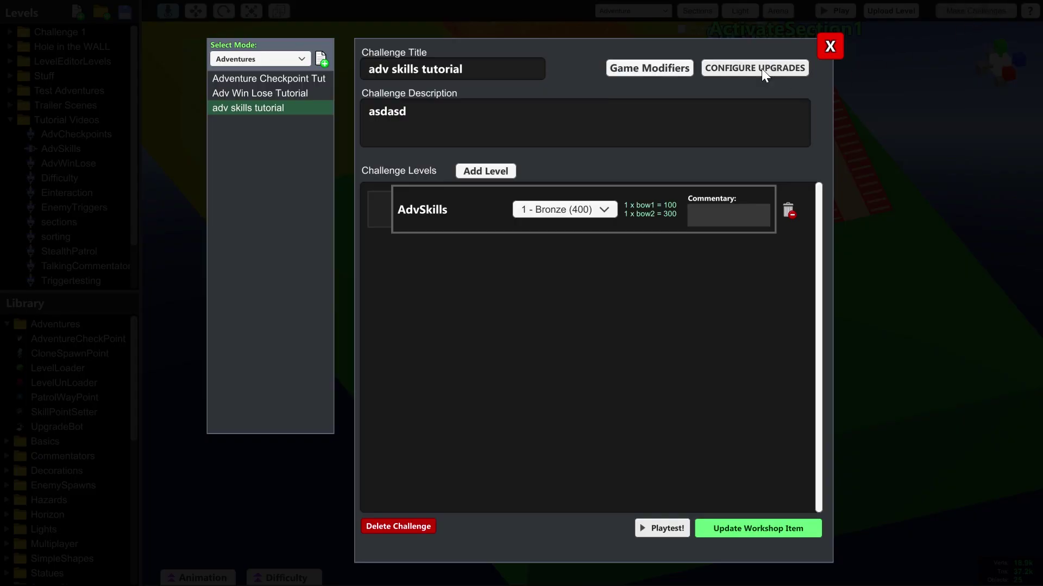
pyautogui.click(835, 44)
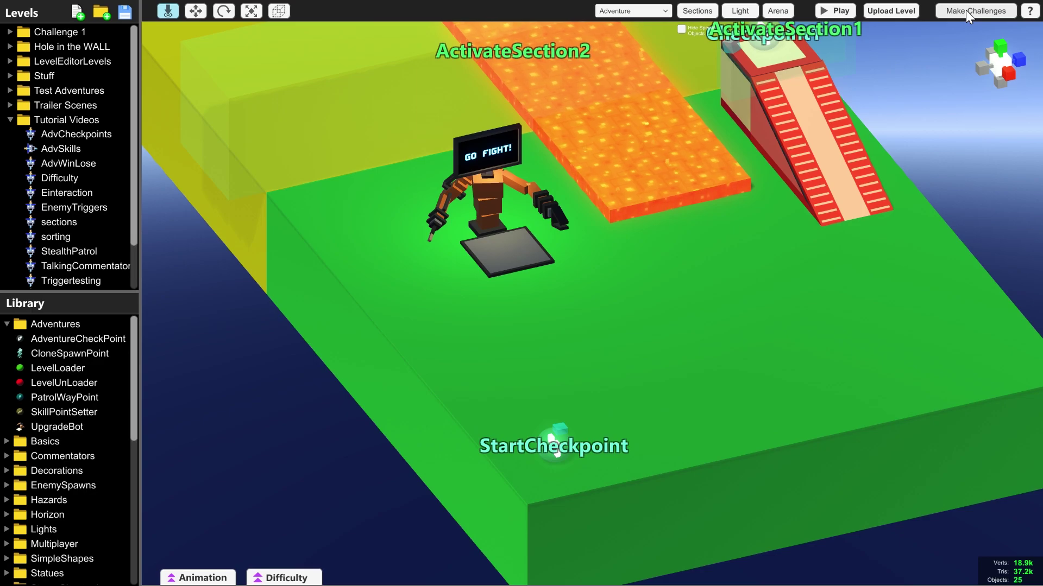
pyautogui.click(981, 10)
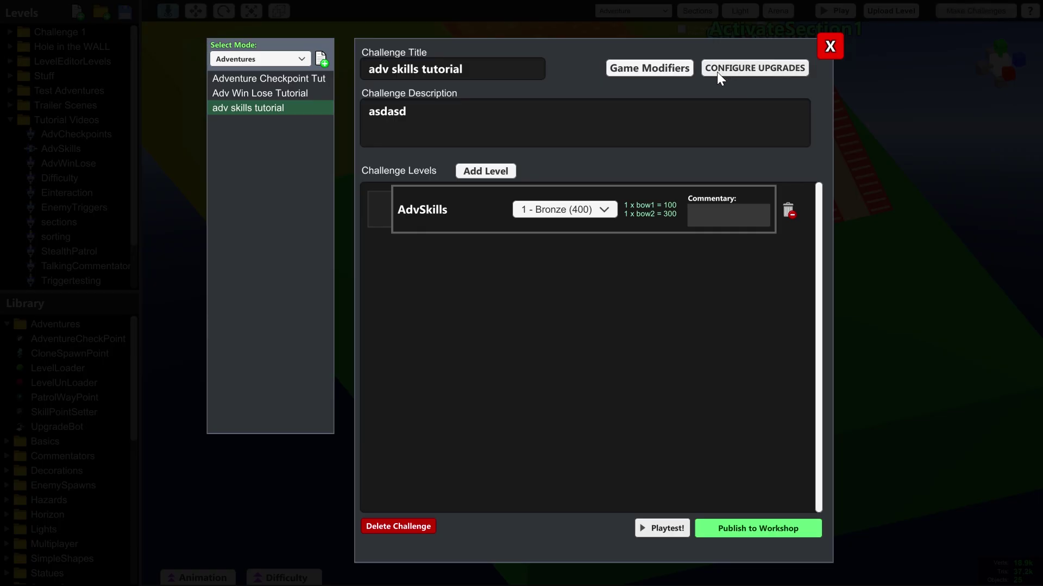
pyautogui.click(741, 65)
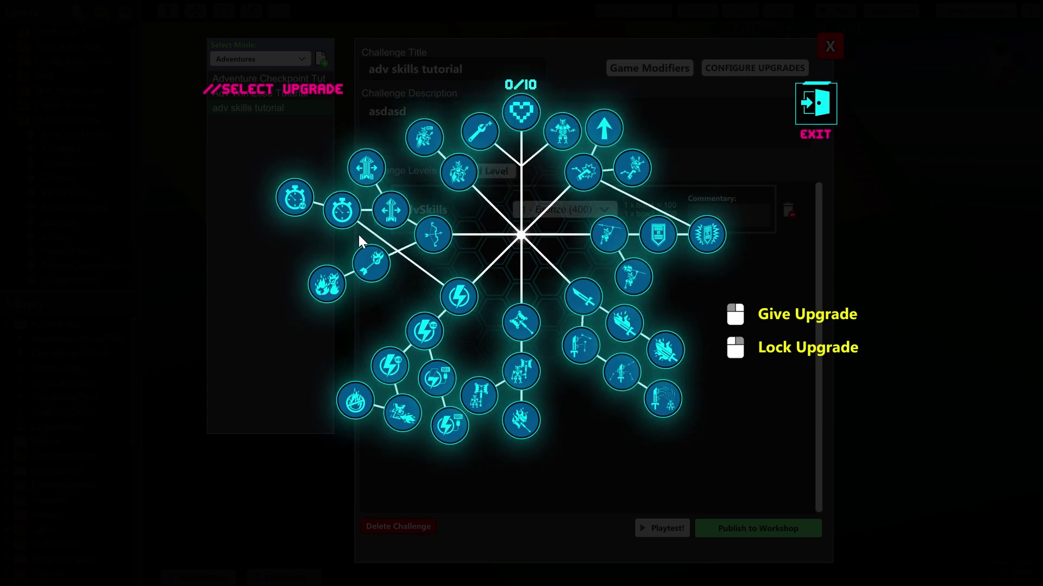
# - Try locking the Bow, Arrow Width I, Fire Arrows I and outermost stopwatch upgrades
pyautogui.rightClick(298, 204)
pyautogui.rightClick(390, 209)
pyautogui.rightClick(433, 235)
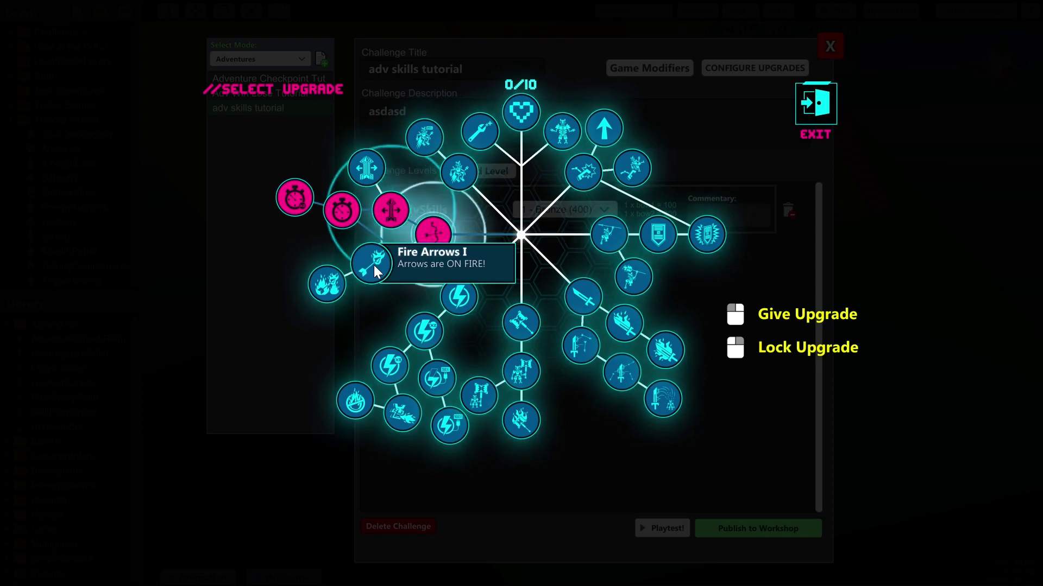
pyautogui.rightClick(371, 263)
# - Remove the locks from all bow-branch upgrades, including Arrow Width I and both stopwatch upgrades
pyautogui.rightClick(445, 230)
pyautogui.rightClick(378, 255)
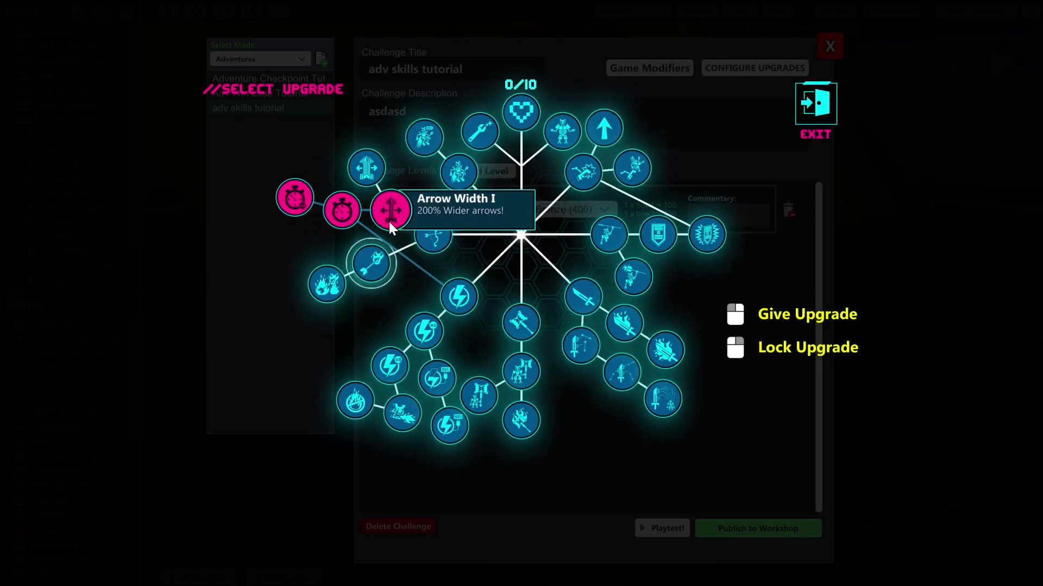
pyautogui.rightClick(389, 219)
pyautogui.rightClick(334, 215)
pyautogui.rightClick(304, 202)
pyautogui.rightClick(299, 199)
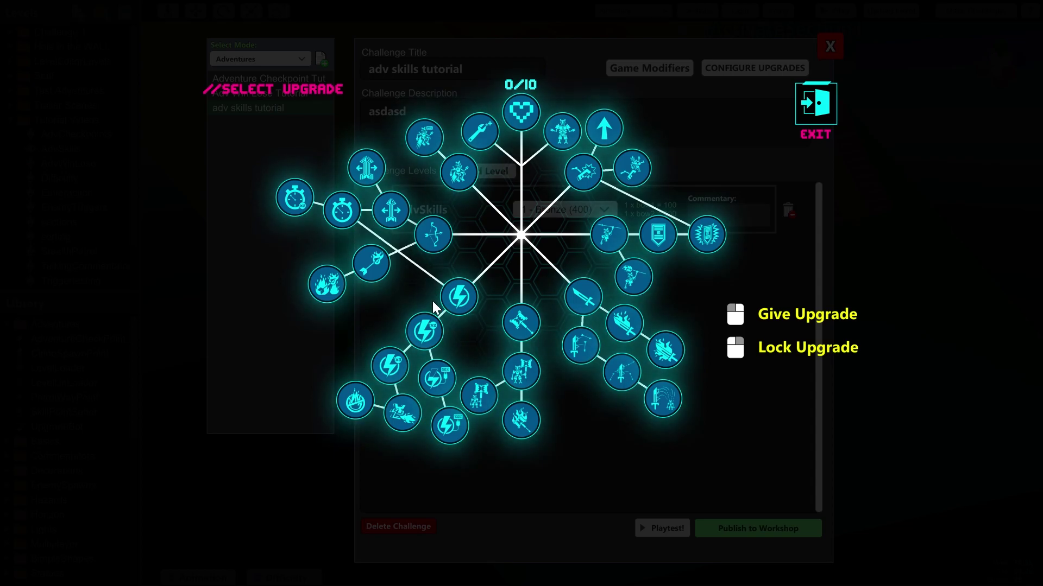
# - Try locking the first energy and sword upgrades, release them, and leave the challenge configuration
pyautogui.rightClick(464, 299)
pyautogui.rightClick(589, 297)
pyautogui.rightClick(589, 298)
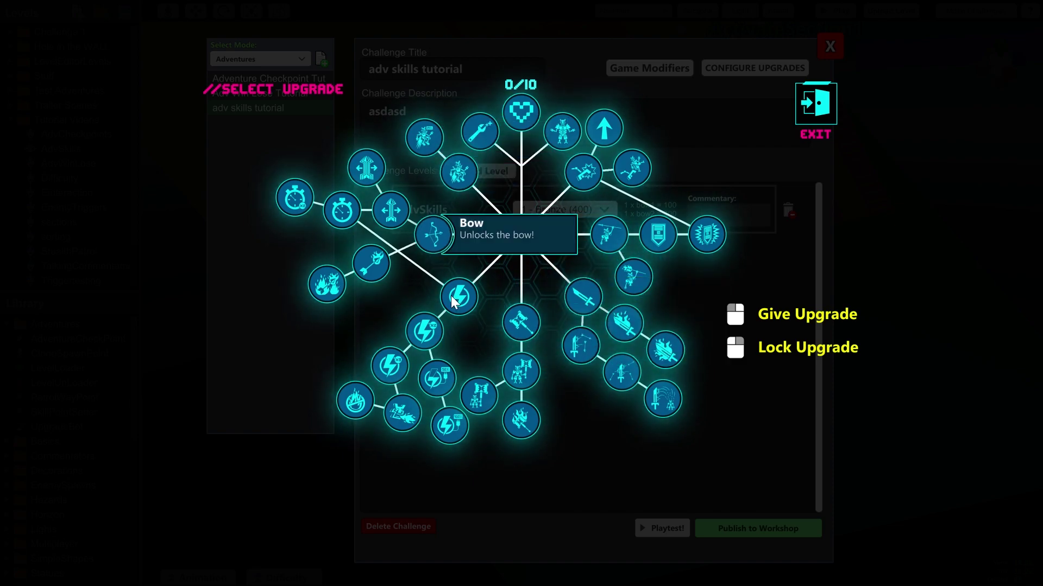
pyautogui.click(816, 103)
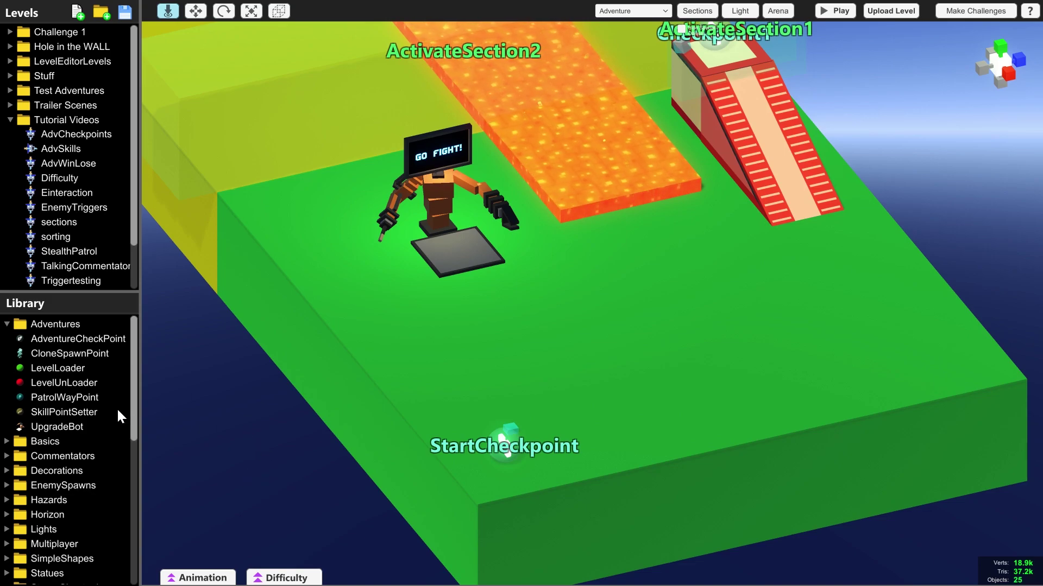
# - Place a SkillPointSetter beside the UpgradeBot at about X 21.68, Z -29.2, and set its skill points to 1
pyautogui.moveTo(63, 418); pyautogui.dragTo(575, 371)
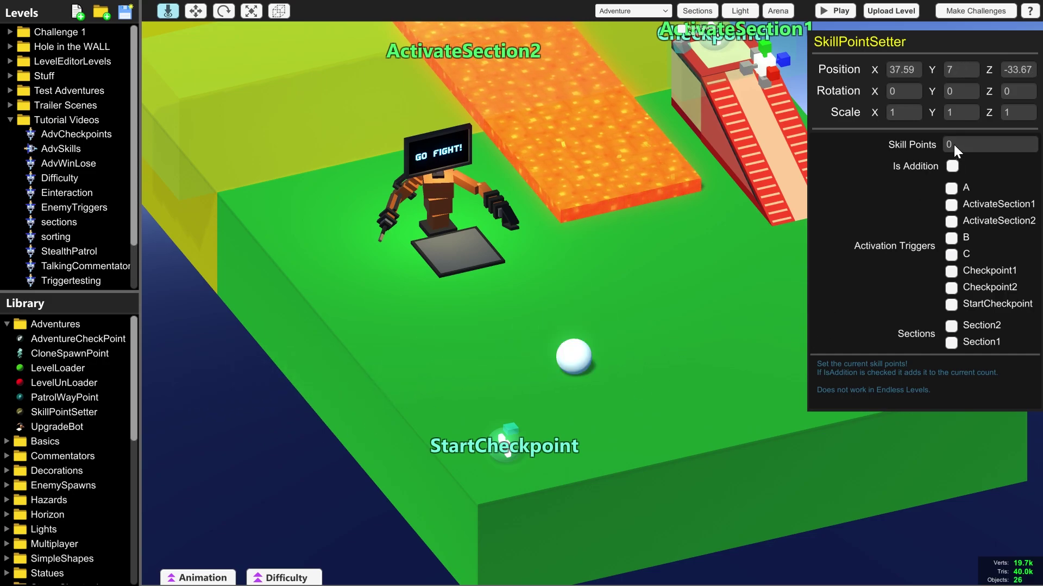
pyautogui.moveTo(575, 354); pyautogui.dragTo(547, 265)
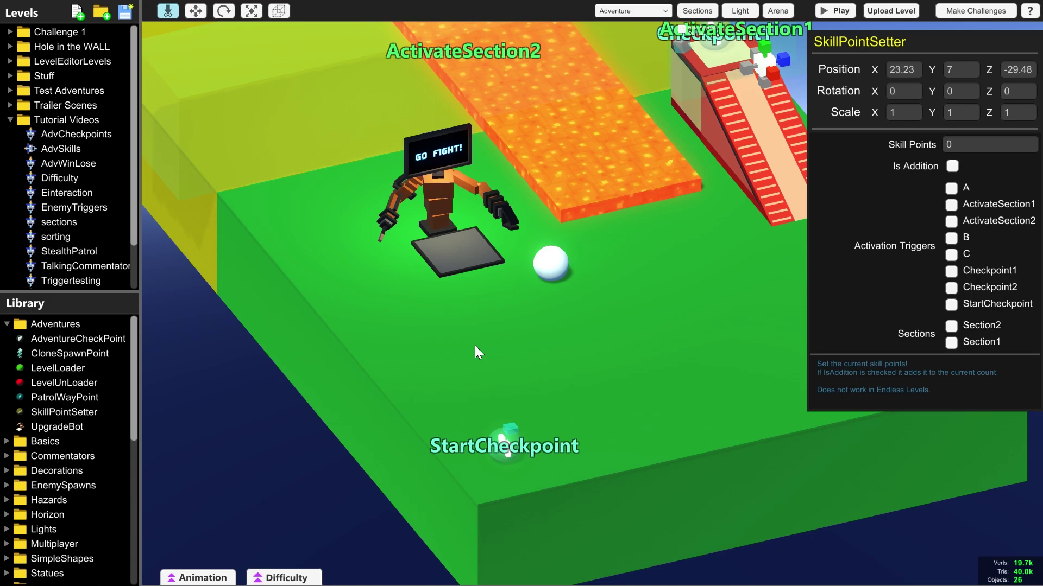
pyautogui.moveTo(559, 271); pyautogui.dragTo(542, 257)
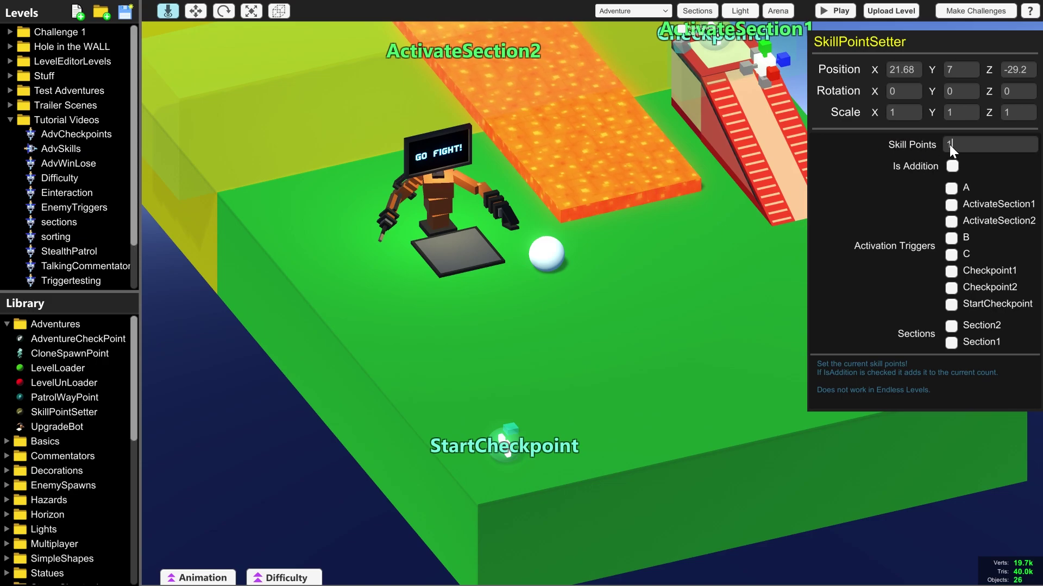
# - Place a PlayerUseKeyTrigger just behind StartCheckpoint at about X 39.98, Z -39.62, and name it FirstUpgrade
pyautogui.scroll(-10, 85, 525)
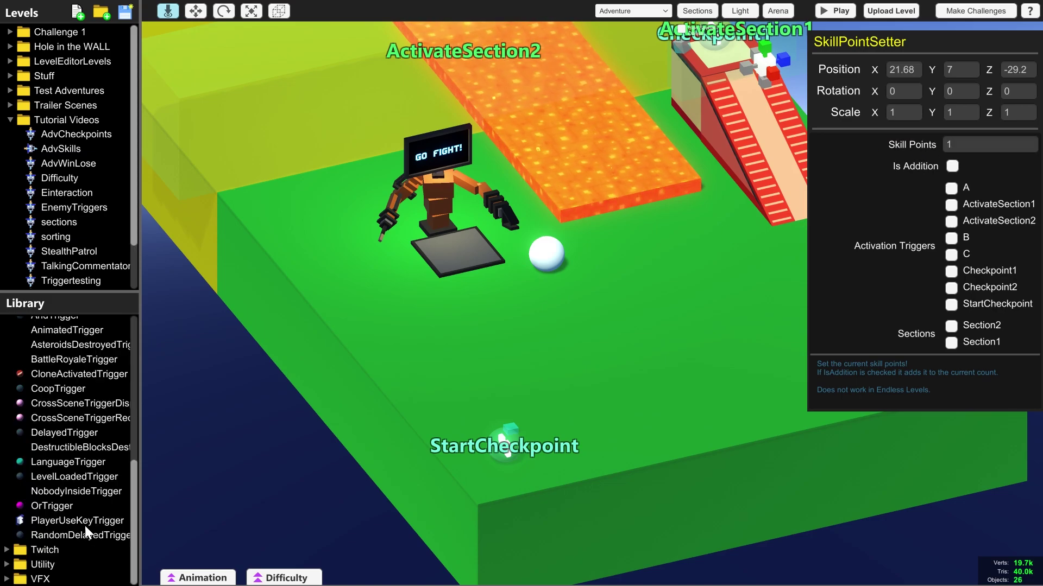
pyautogui.moveTo(56, 519); pyautogui.dragTo(515, 398)
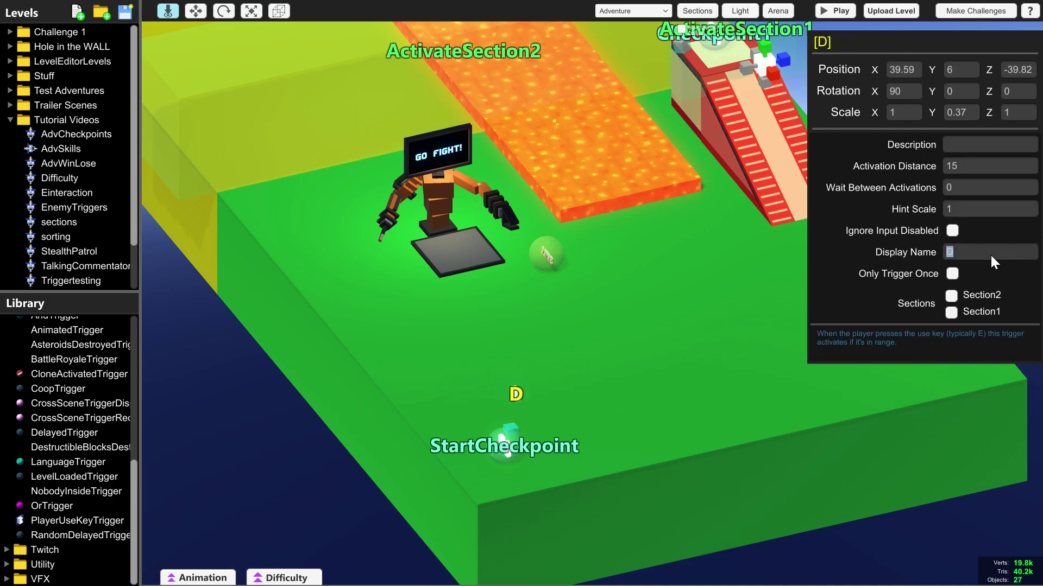
pyautogui.write('First')
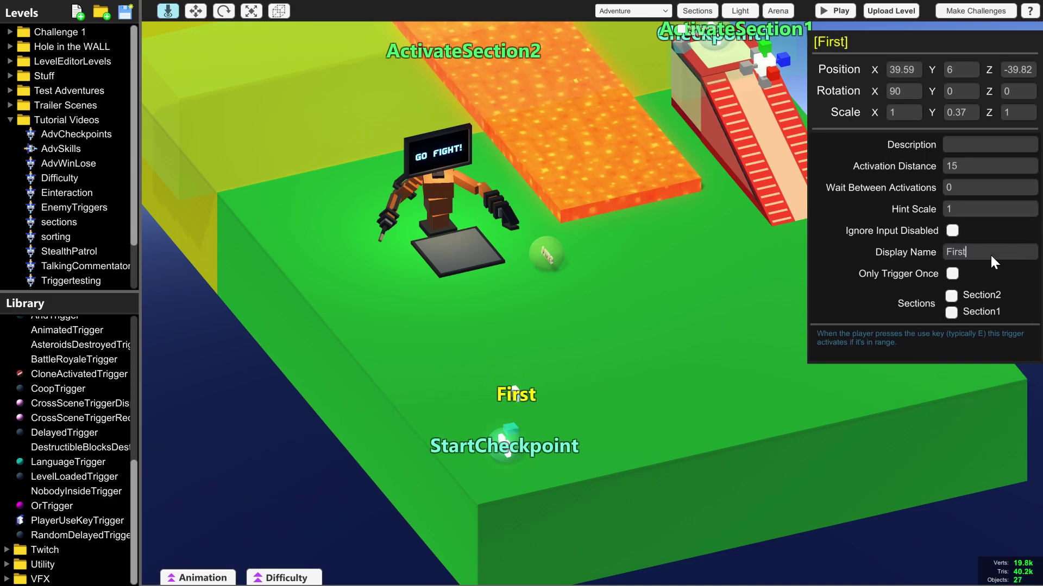
pyautogui.write('Upgrade')
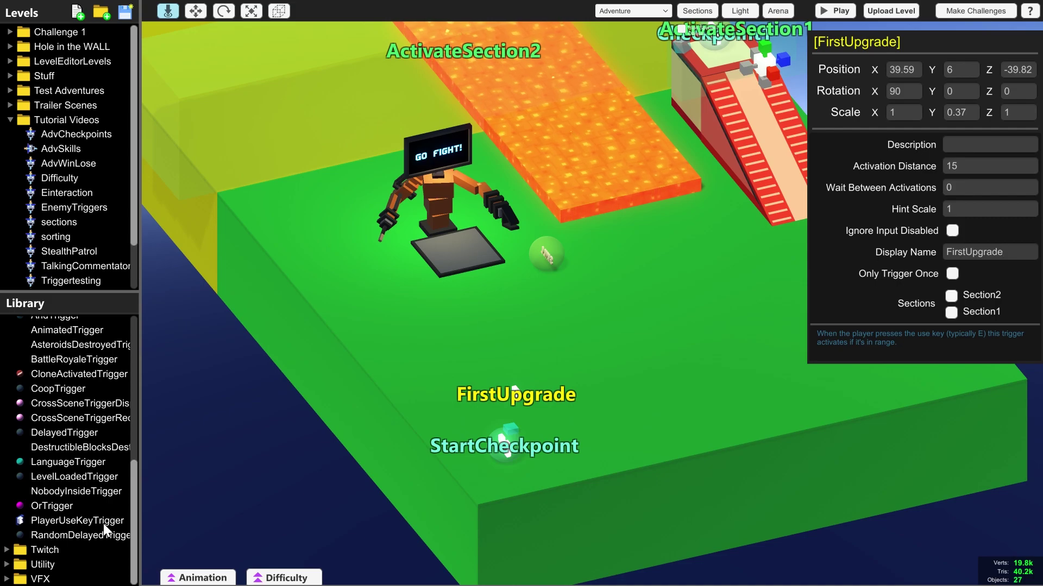
pyautogui.moveTo(517, 399); pyautogui.dragTo(522, 401)
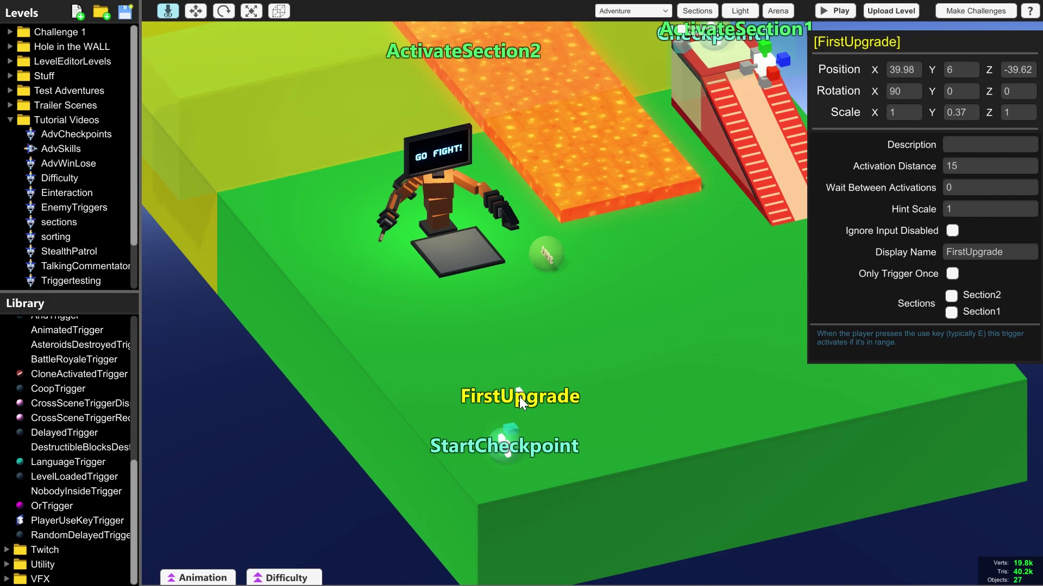
# - Describe the trigger as "Get 1 Upgrade Point" and set FirstUpgrade as the SkillPointSetter's activation trigger
pyautogui.click(955, 143)
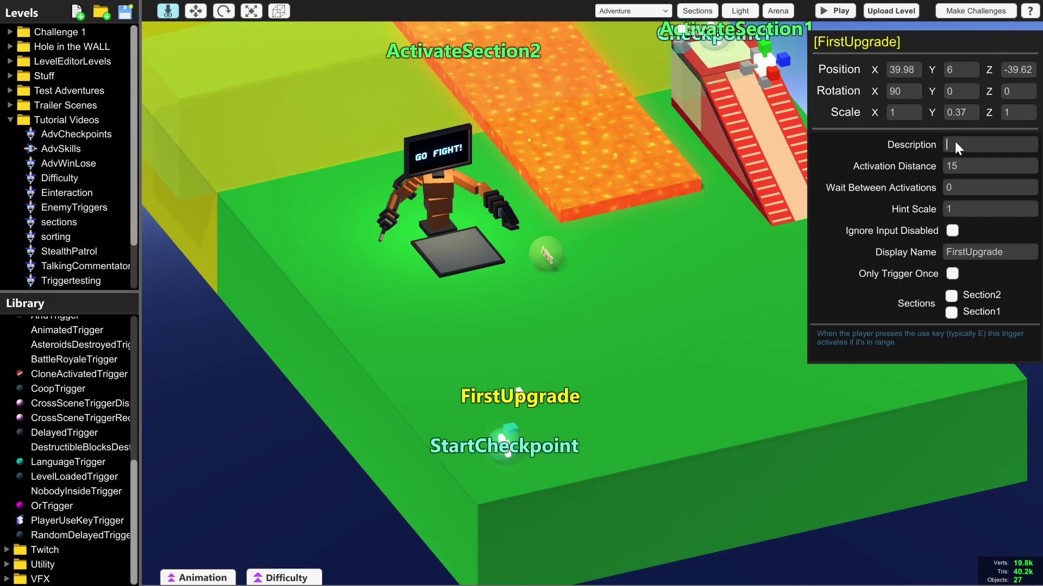
pyautogui.write('1 Upgrade P')
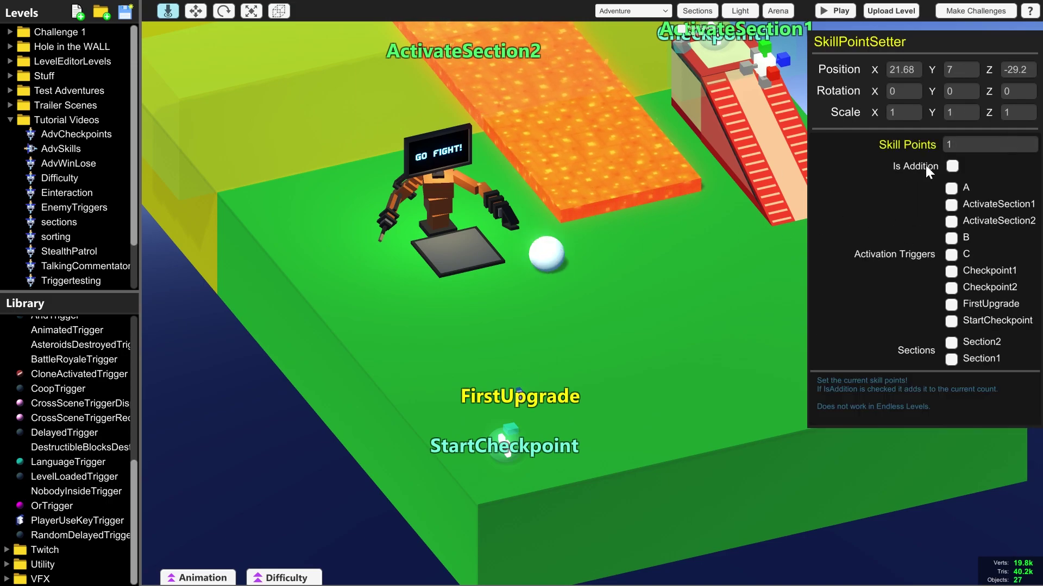
pyautogui.click(950, 305)
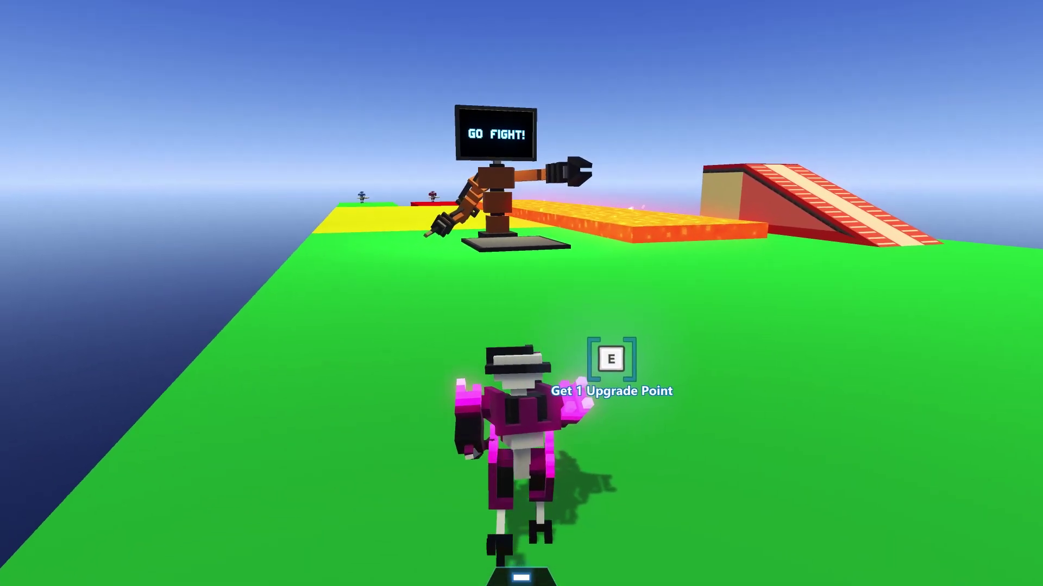
# - Playtest the level by collecting an upgrade point at the trigger and spending it on the hammer upgrade at the UpgradeBot
pyautogui.press('w')
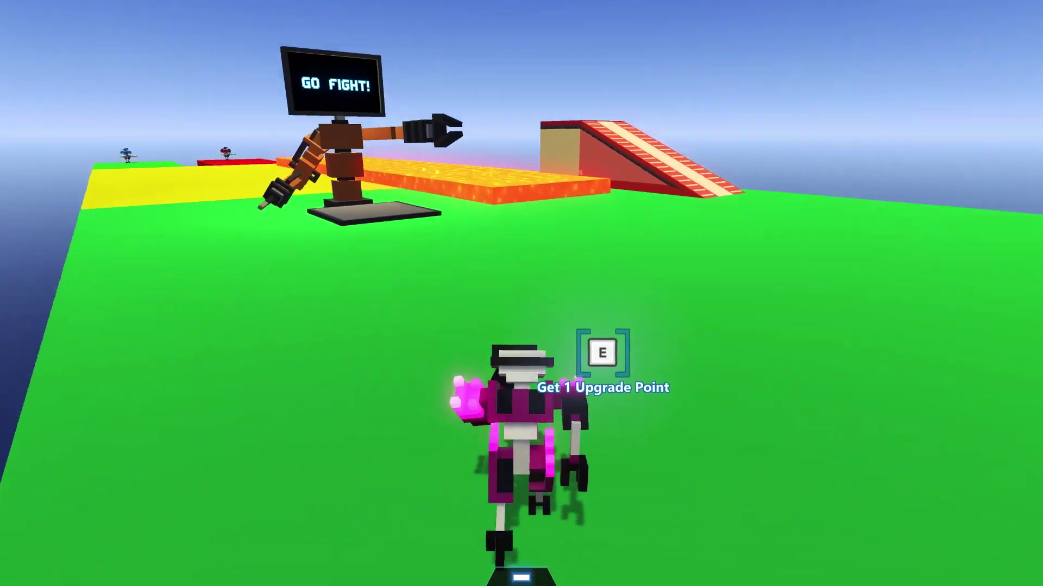
pyautogui.press('e')
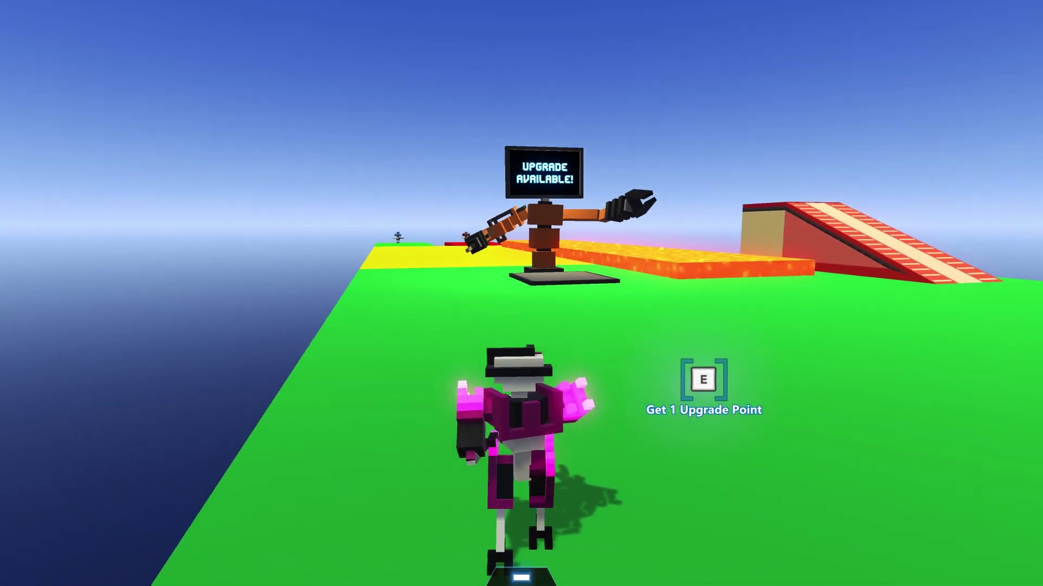
pyautogui.press('w')
pyautogui.press('w')
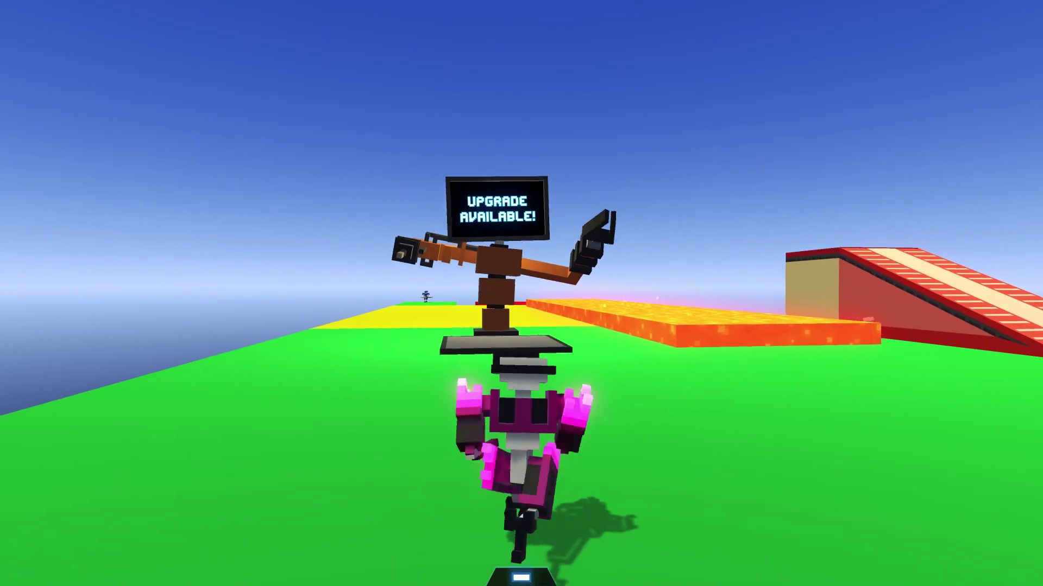
pyautogui.press('w')
pyautogui.press('e')
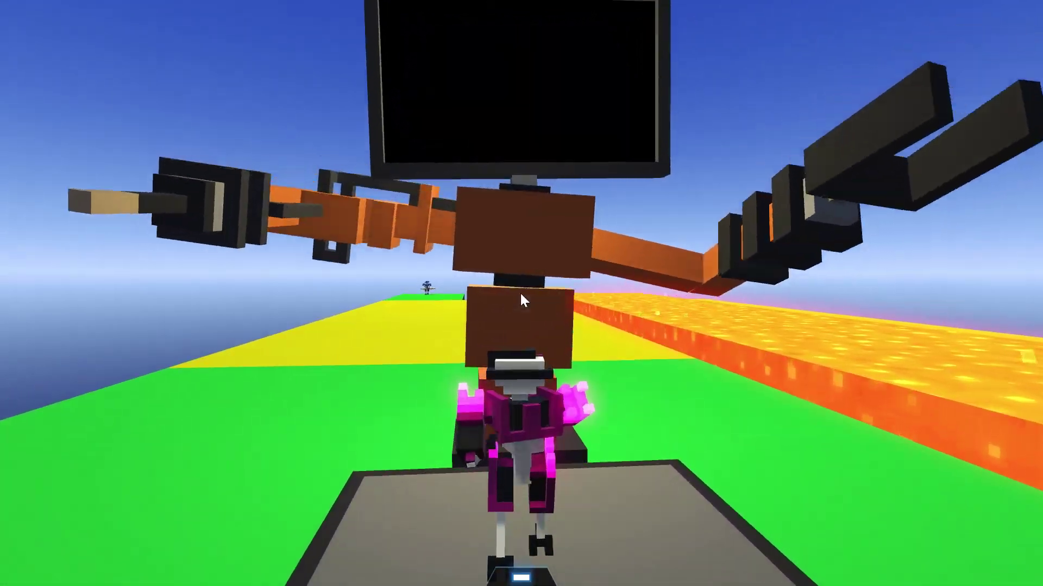
pyautogui.click(518, 324)
pyautogui.click(518, 324)
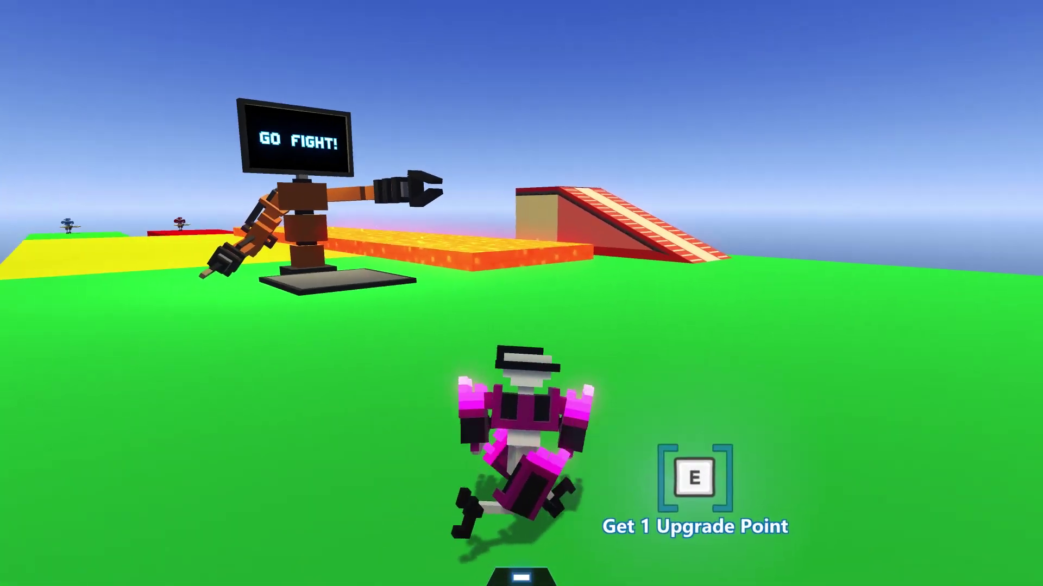
# - Return to the trigger for another upgrade point and bring up the UpgradeBot's upgrade selection again
pyautogui.press('s')
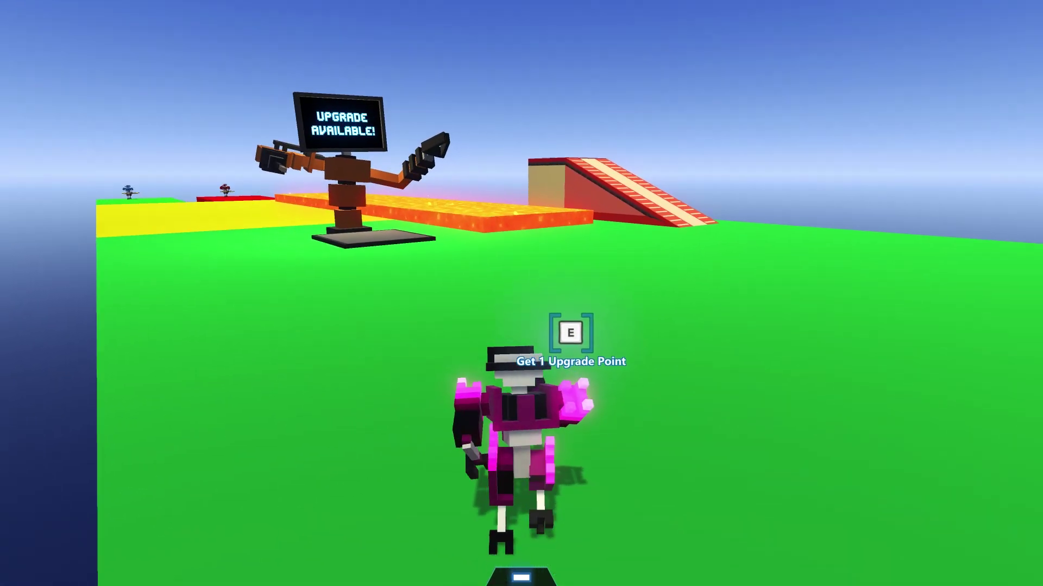
pyautogui.press('e')
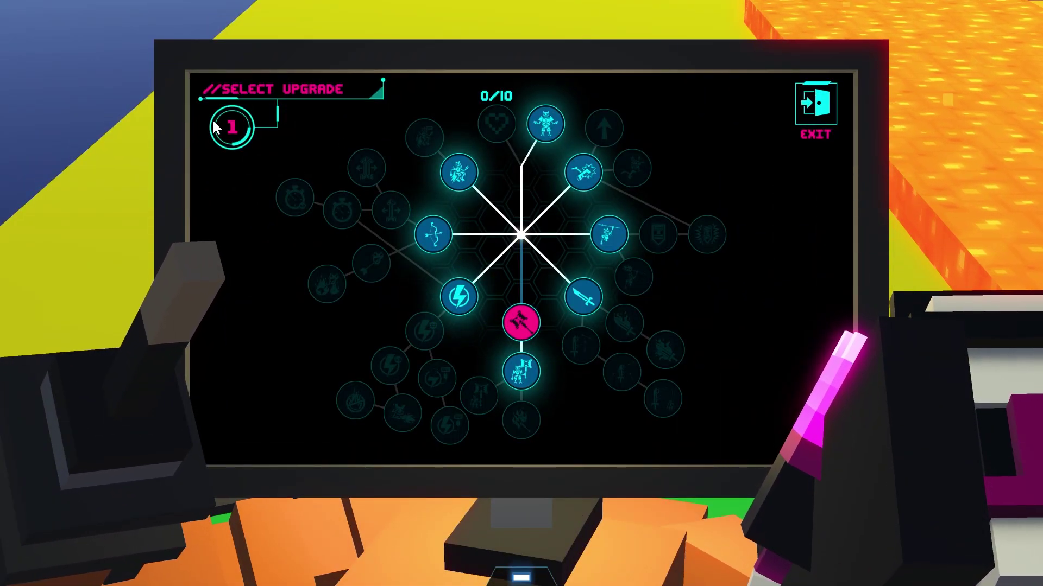
# - Playtest spending the point on the upgrade linked below the hammer and run from the trigger back to the UpgradeBot
pyautogui.click(520, 373)
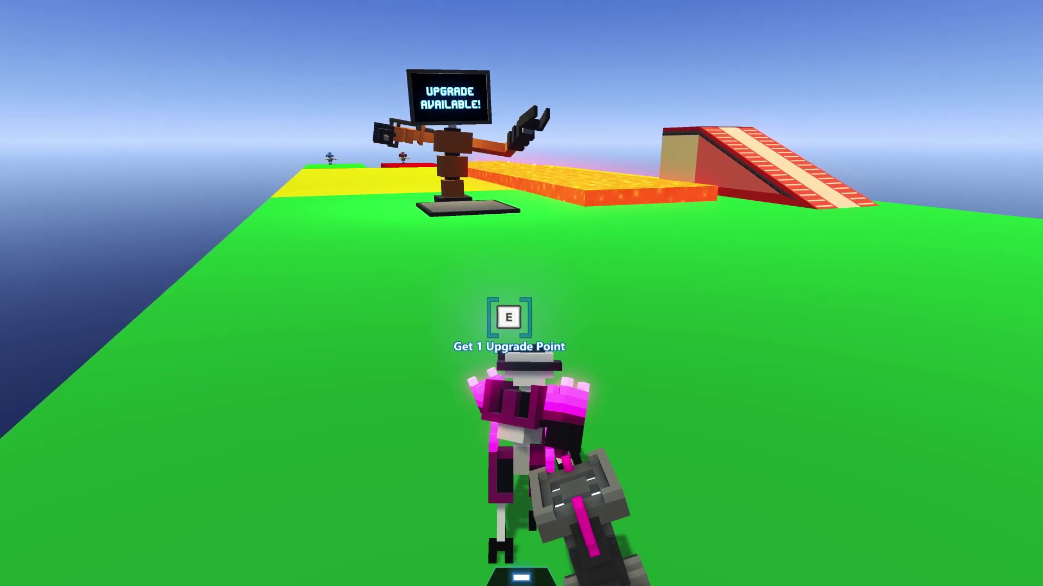
pyautogui.press('w')
pyautogui.press('shift')
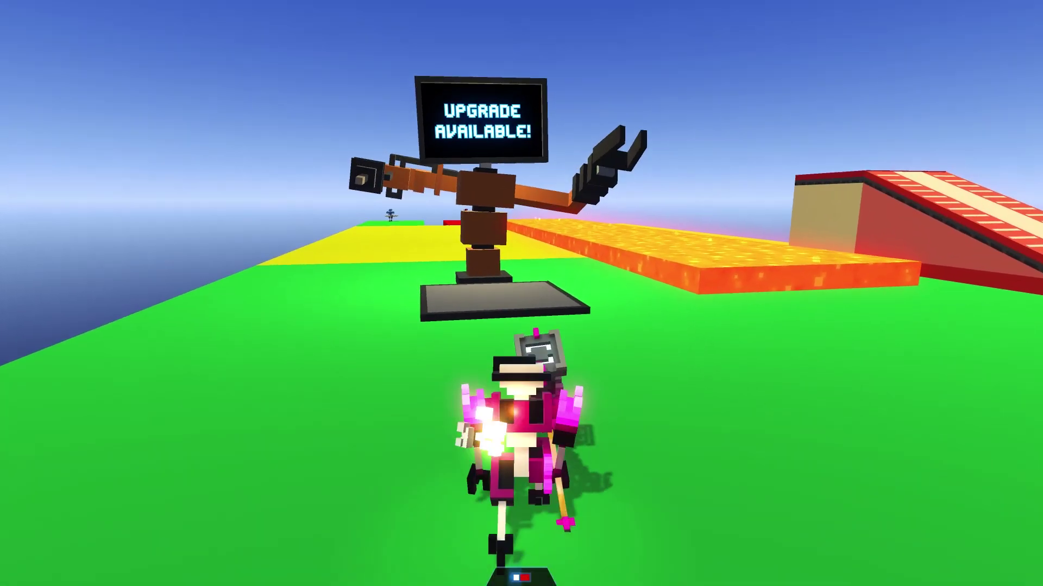
pyautogui.press('e')
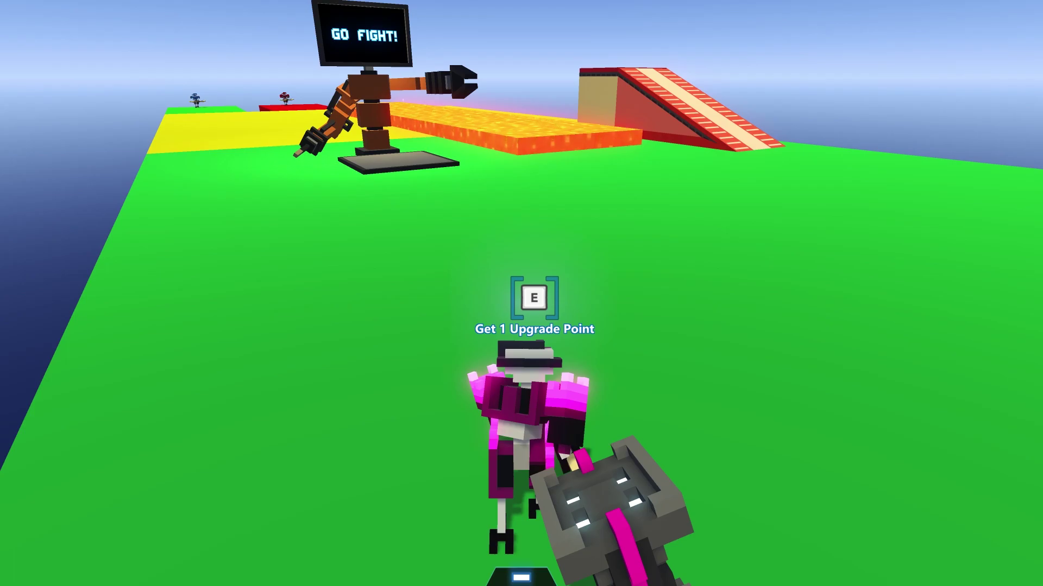
pyautogui.press('w')
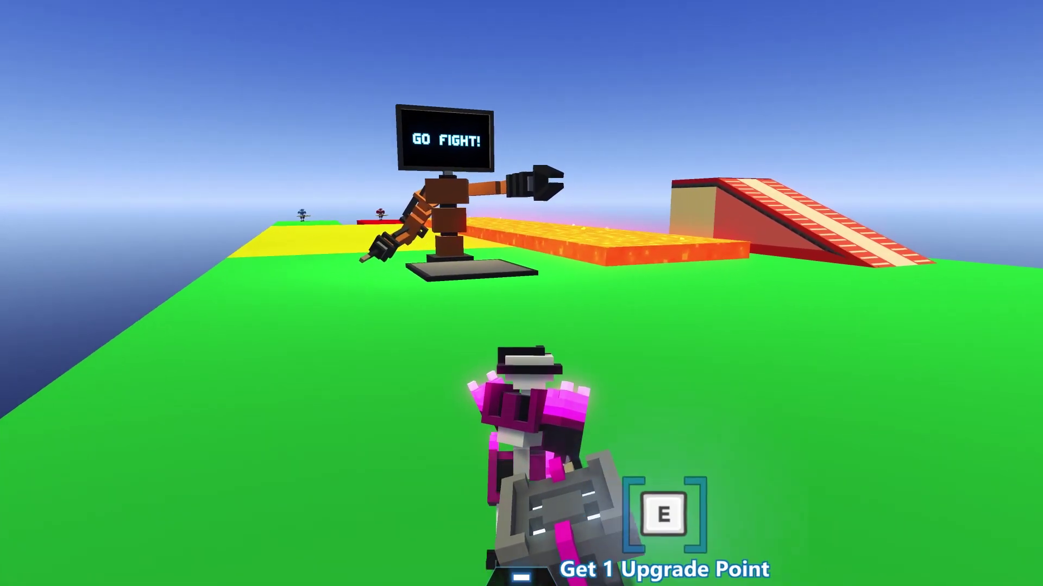
pyautogui.press('w')
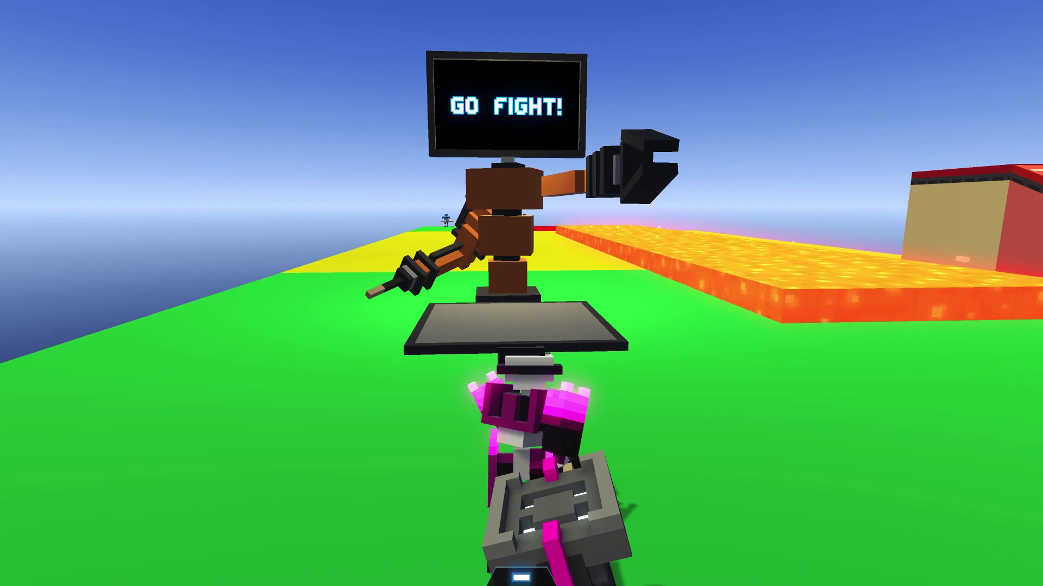
pyautogui.press('w')
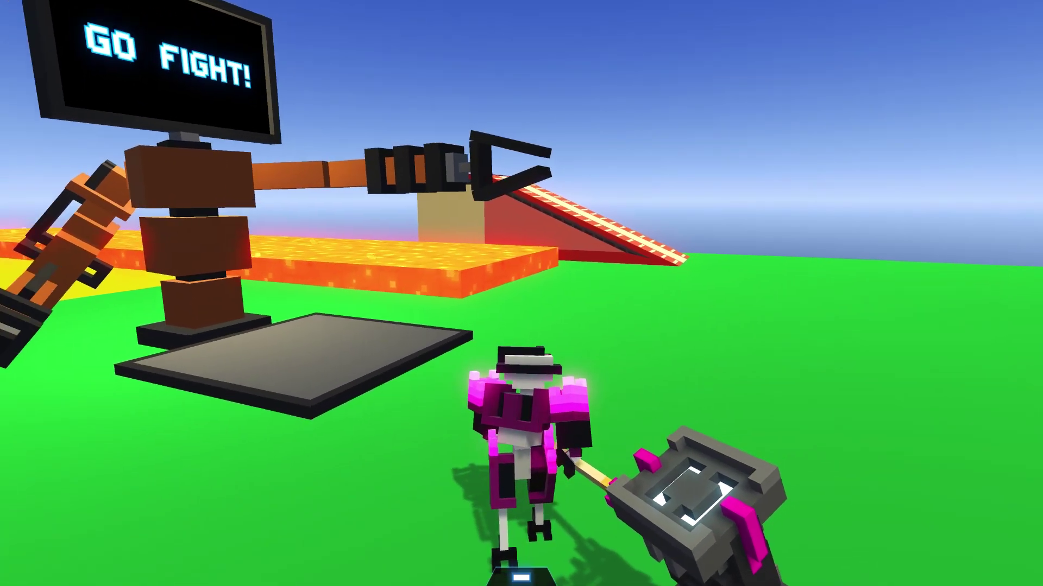
pyautogui.press('w')
pyautogui.press('s')
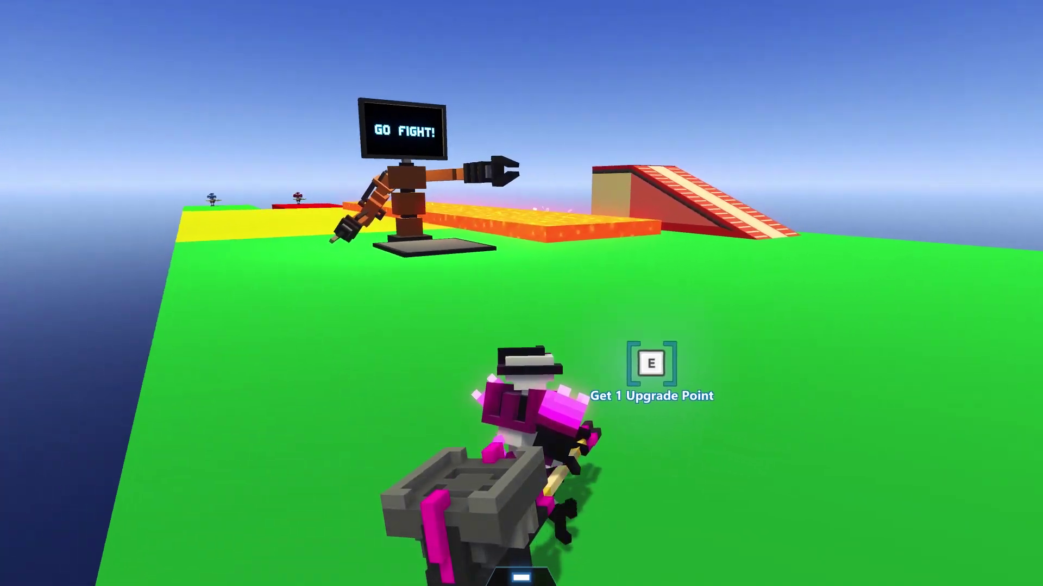
pyautogui.press('w')
pyautogui.press('shift')
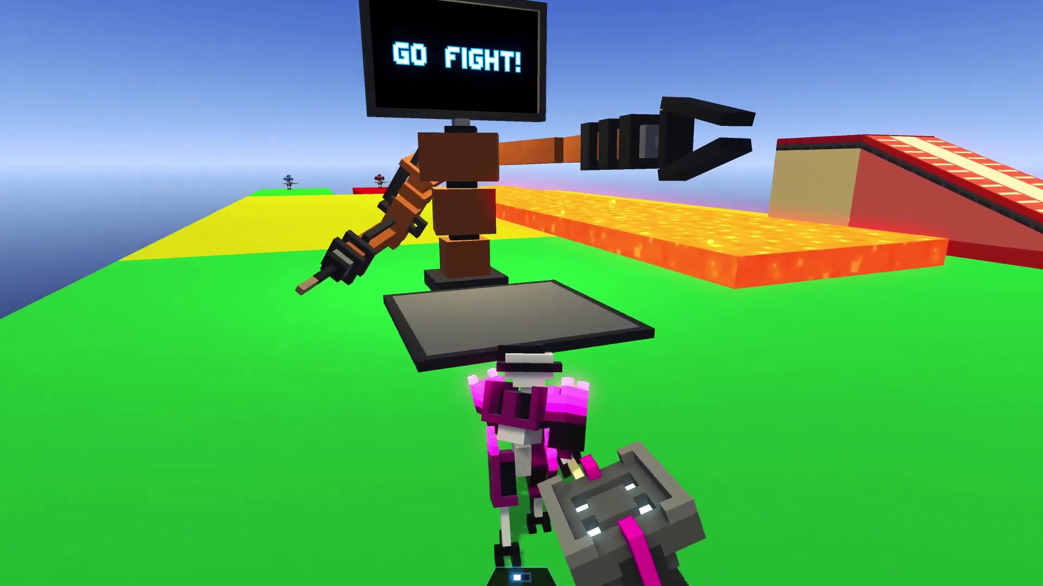
pyautogui.press('w')
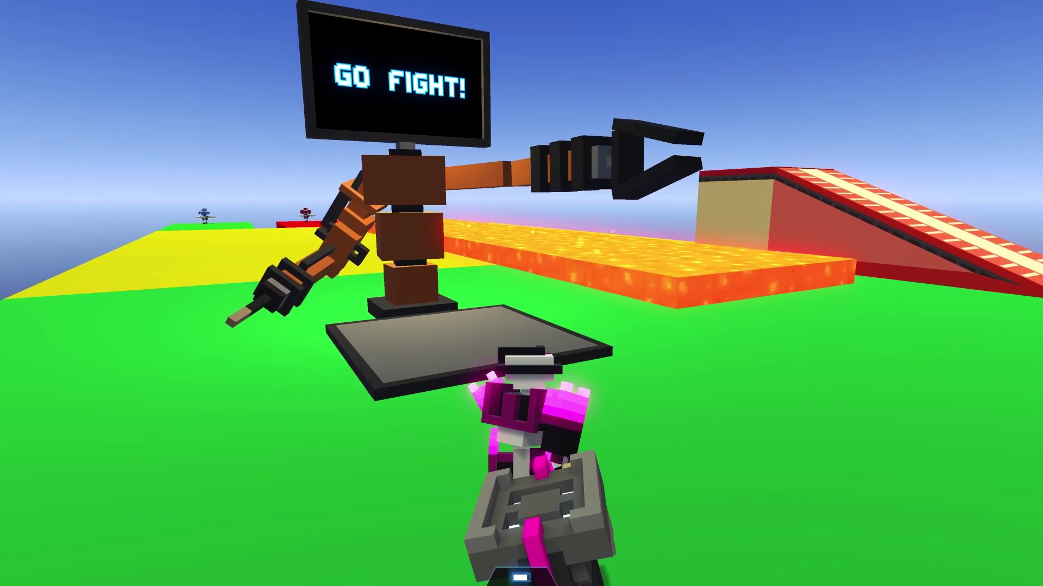
pyautogui.press('w')
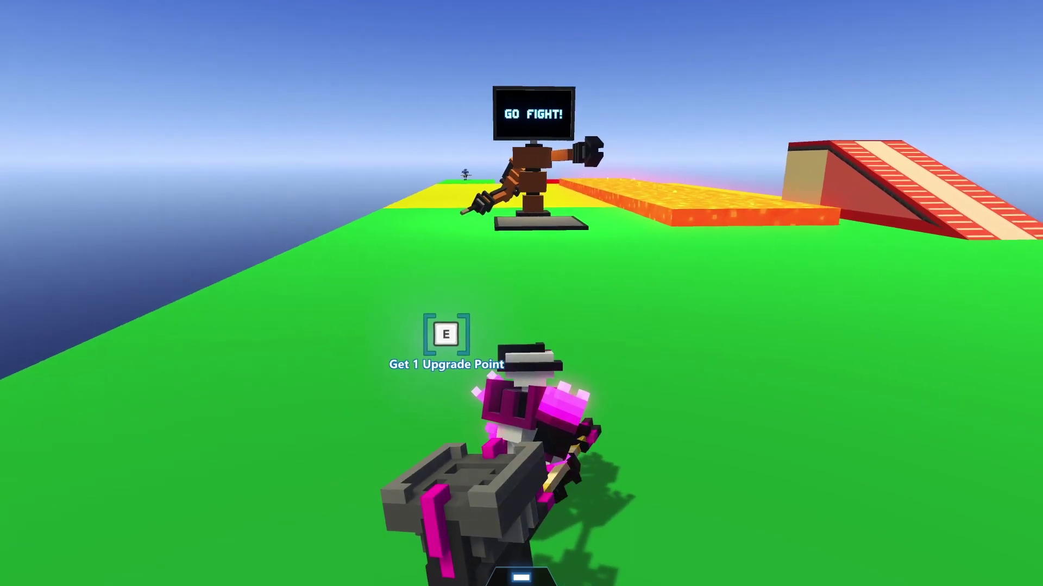
pyautogui.press('w')
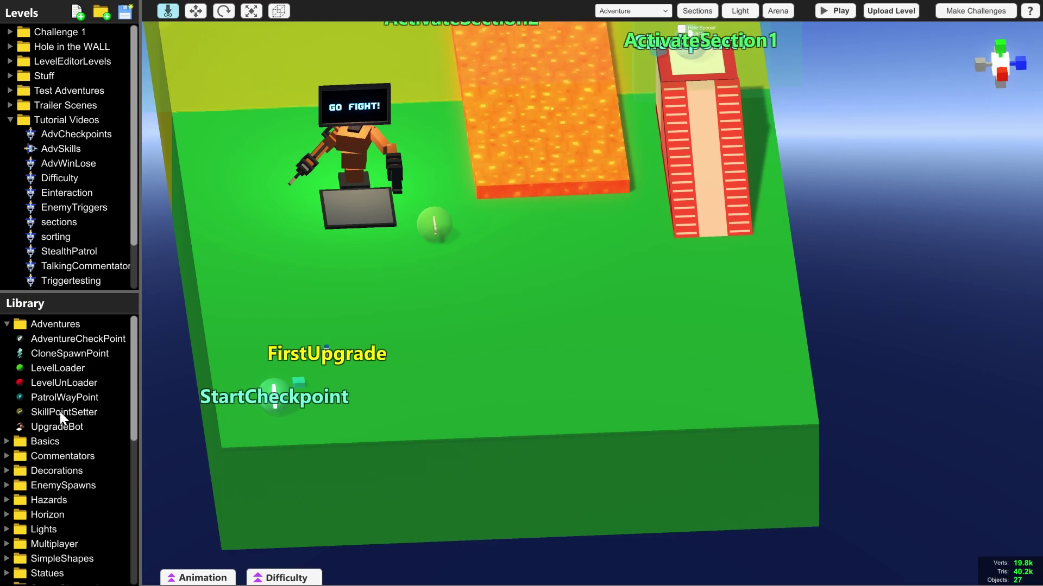
# - Place a SkillPointSetter at about X 33.76, Z -12.12 that adds 1 skill point, and put a PlayerUseKeyTrigger near it
pyautogui.moveTo(61, 411); pyautogui.dragTo(660, 299)
pyautogui.click(952, 145)
pyautogui.write('10')
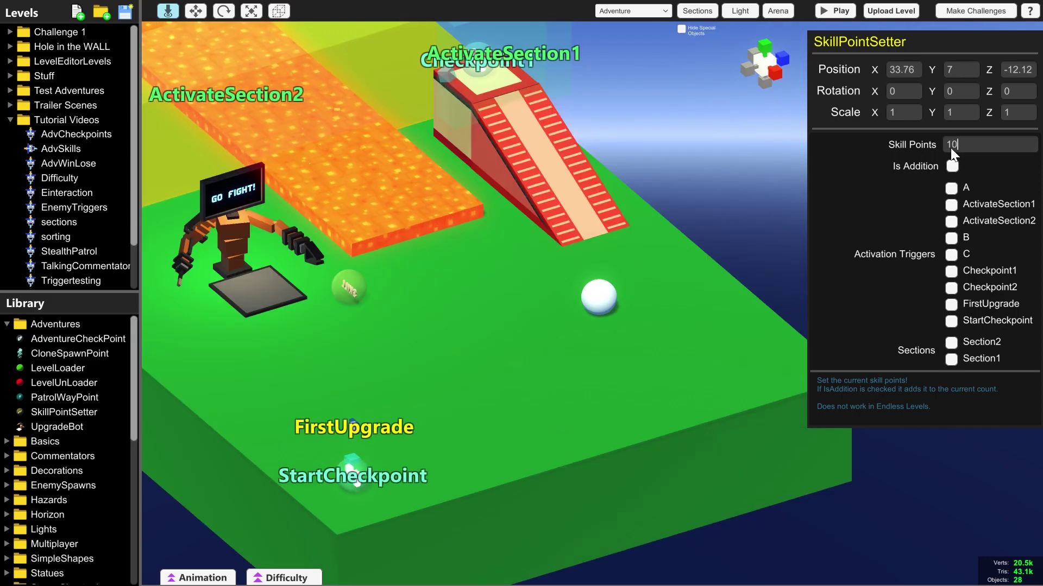
pyautogui.click(957, 145)
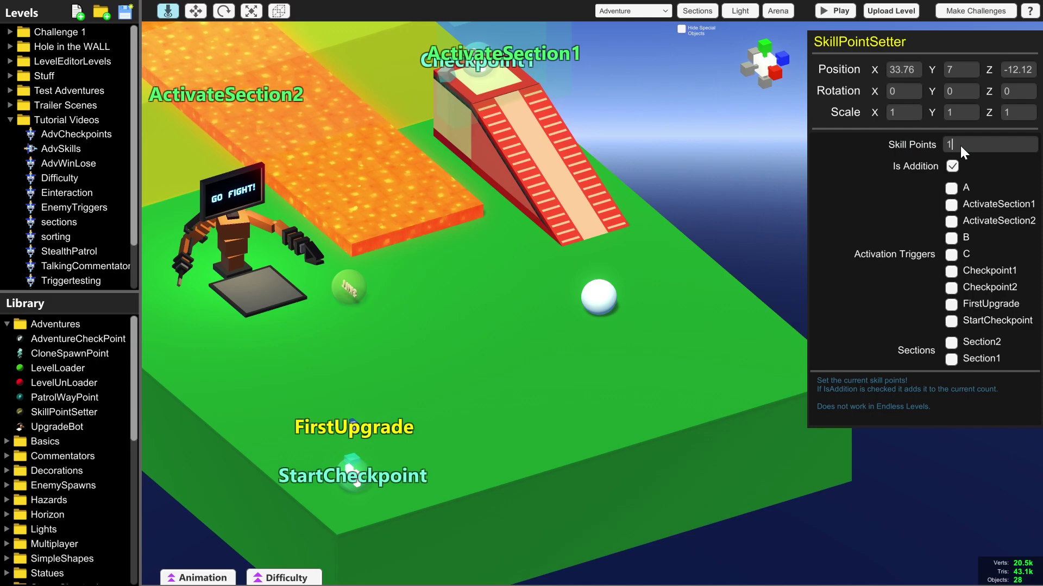
pyautogui.scroll(-10, 68, 532)
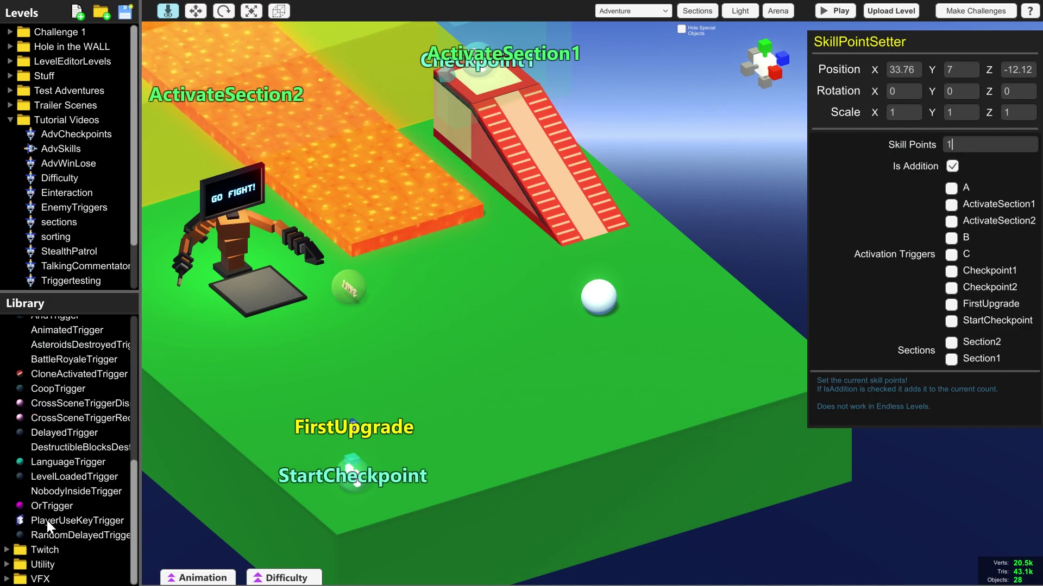
pyautogui.moveTo(39, 522); pyautogui.dragTo(568, 345)
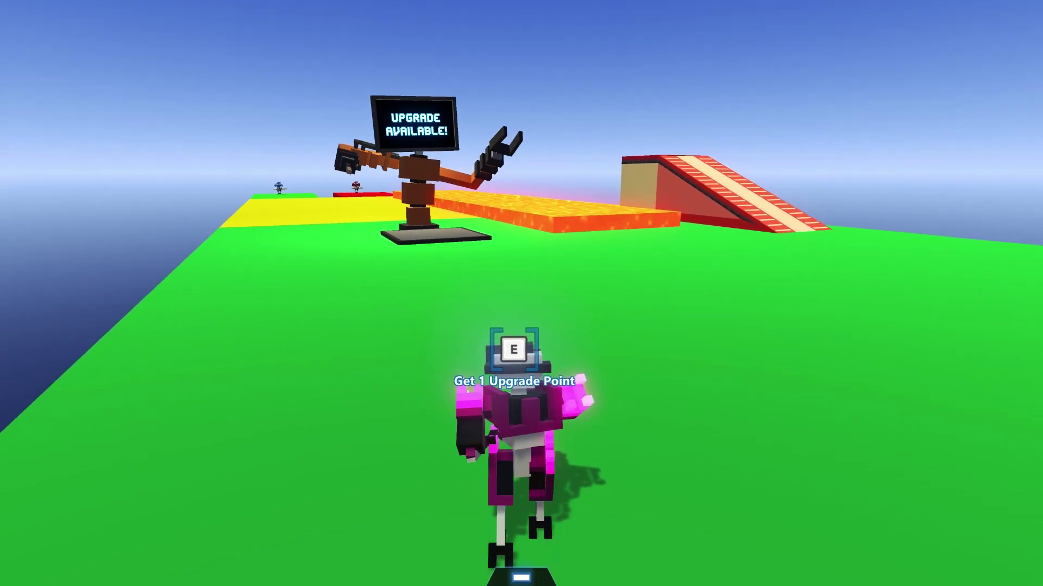
# - Playtest collecting points at the "Get 1 Upgrade Point" and "Get 10 more upgrade points!!!" triggers and visit the UpgradeBot
pyautogui.press('w')
pyautogui.press('e')
pyautogui.press('shift')
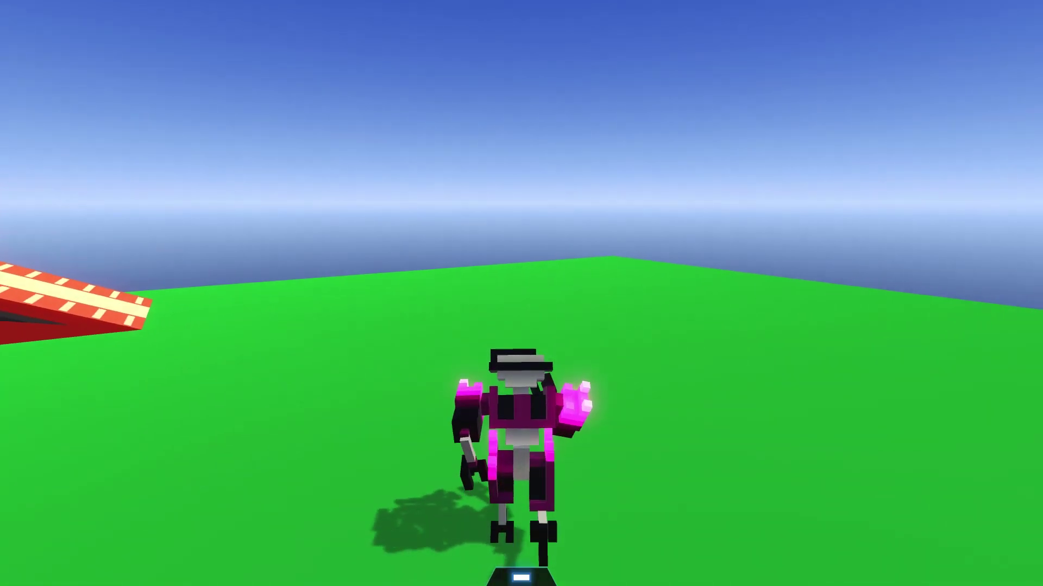
pyautogui.press('w')
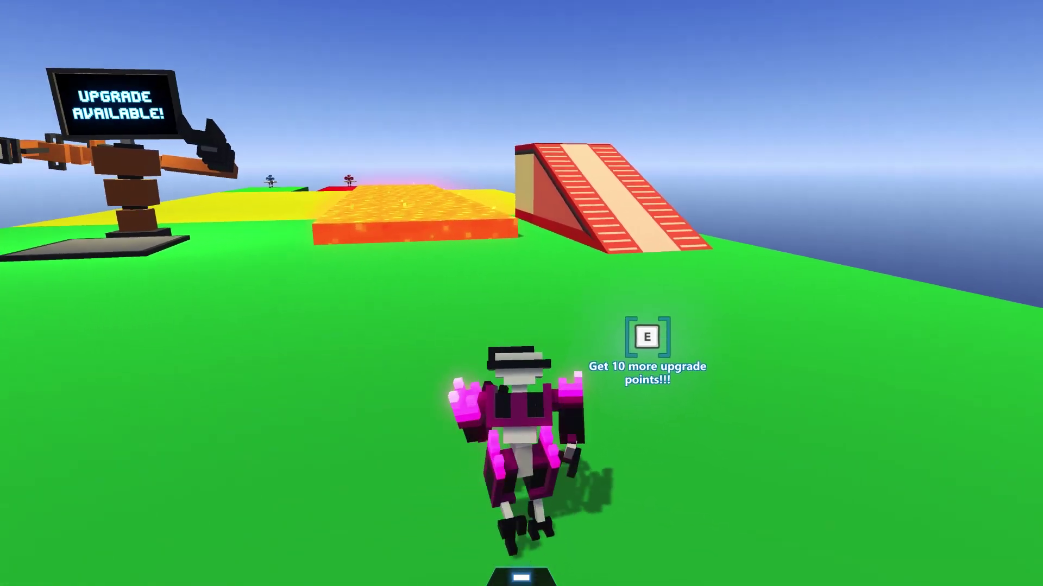
pyautogui.press('w')
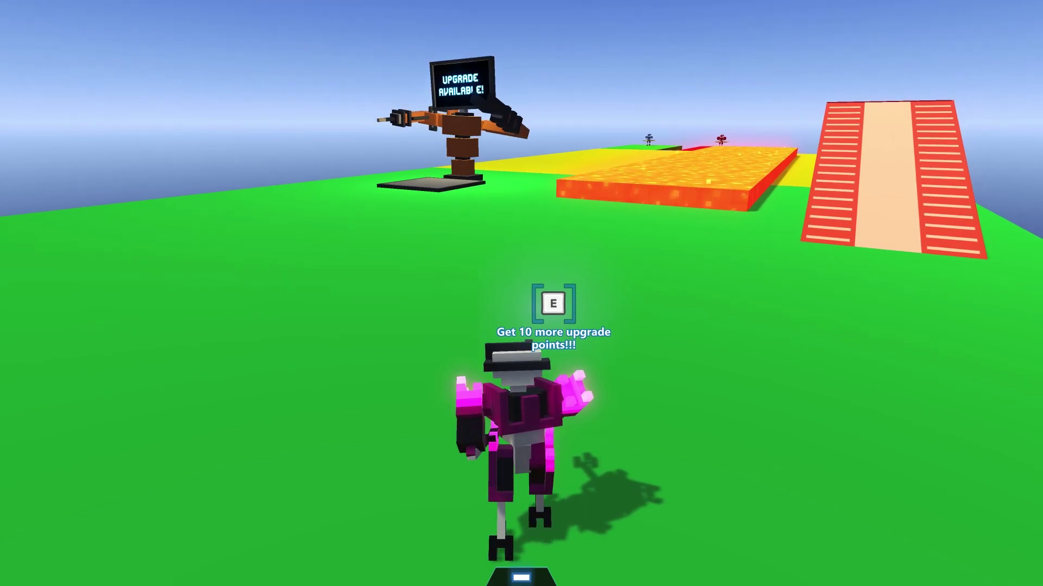
pyautogui.press('e')
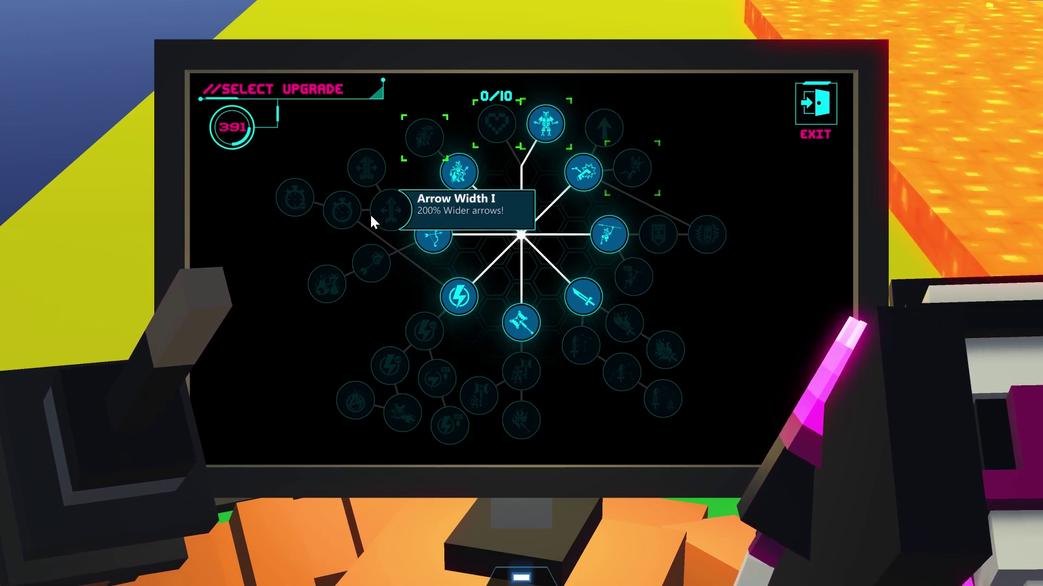
pyautogui.click(816, 105)
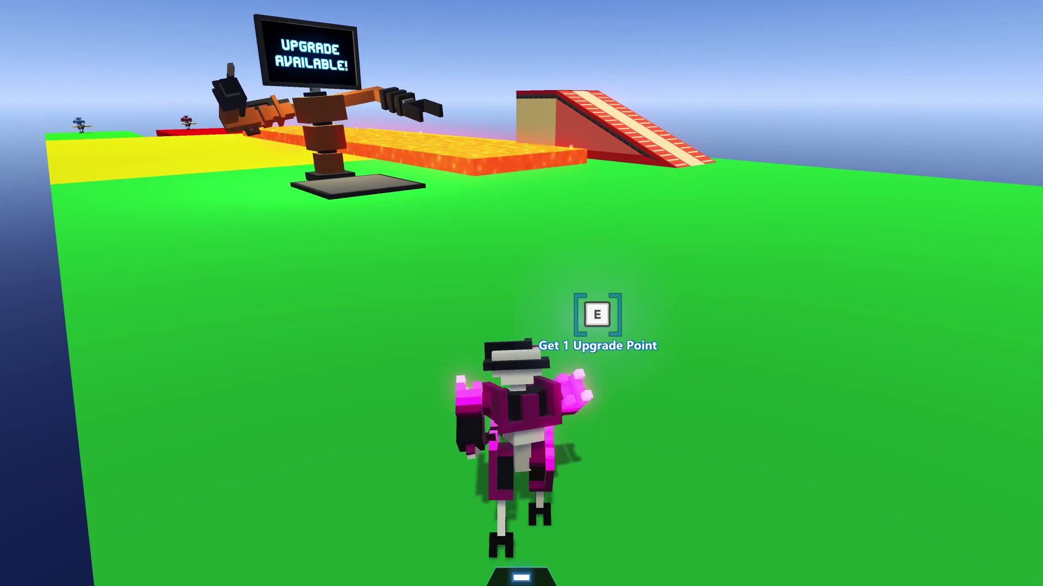
pyautogui.press('w')
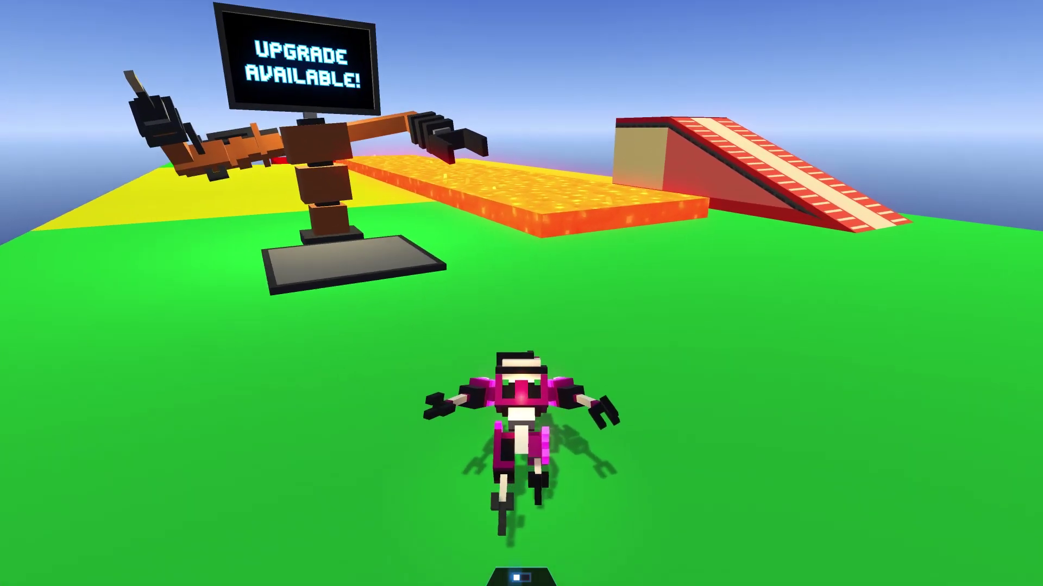
pyautogui.press('e')
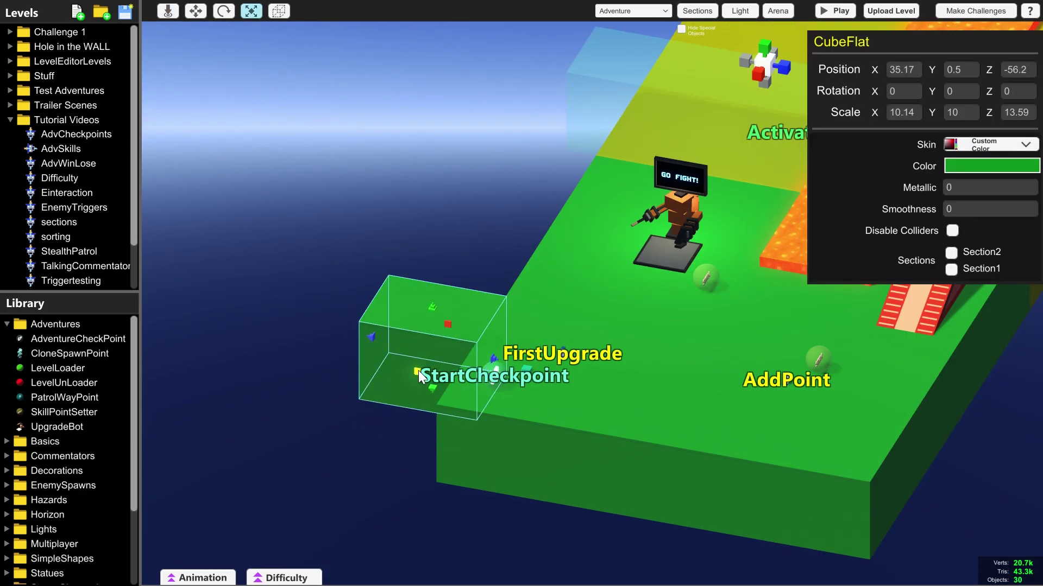
# - Place a SkillPointSetter on the side platform at about X 32.67, Z -61.31, and set it to add 1 skill point
pyautogui.click(356, 487)
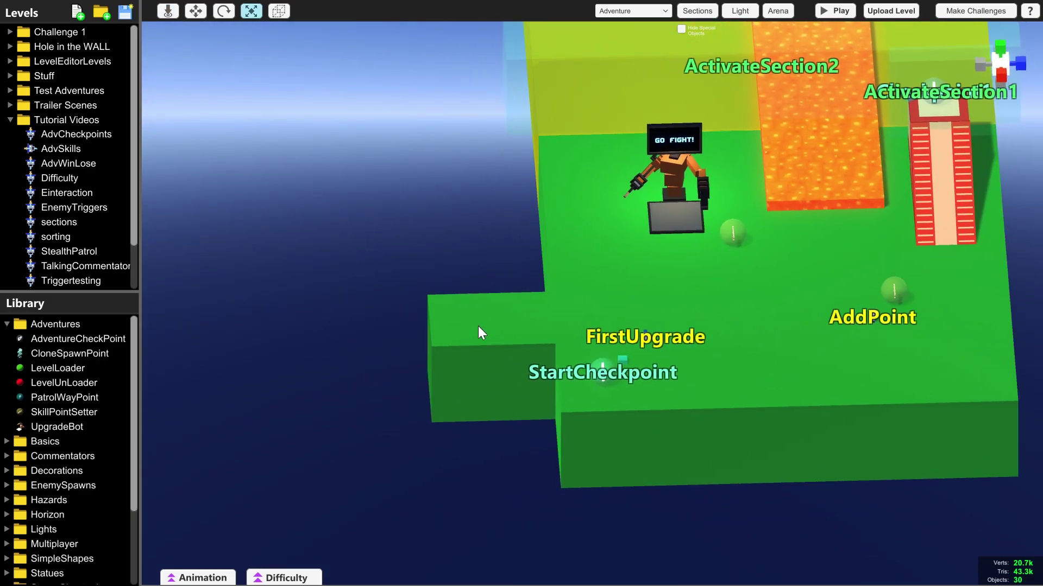
pyautogui.moveTo(478, 326); pyautogui.dragTo(569, 507, button='right')
pyautogui.scroll(3, 483, 376)
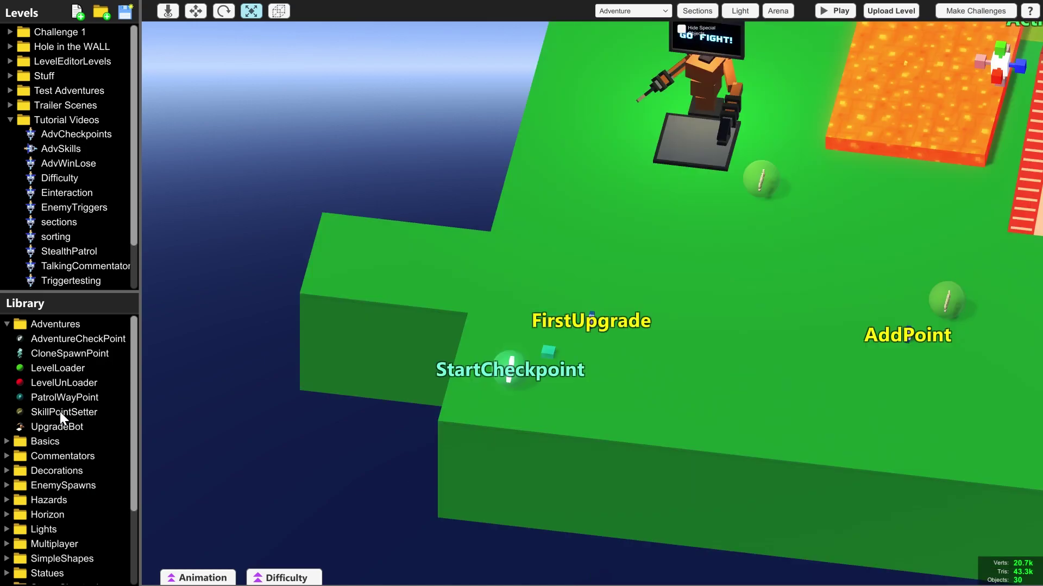
pyautogui.moveTo(59, 412); pyautogui.dragTo(337, 235)
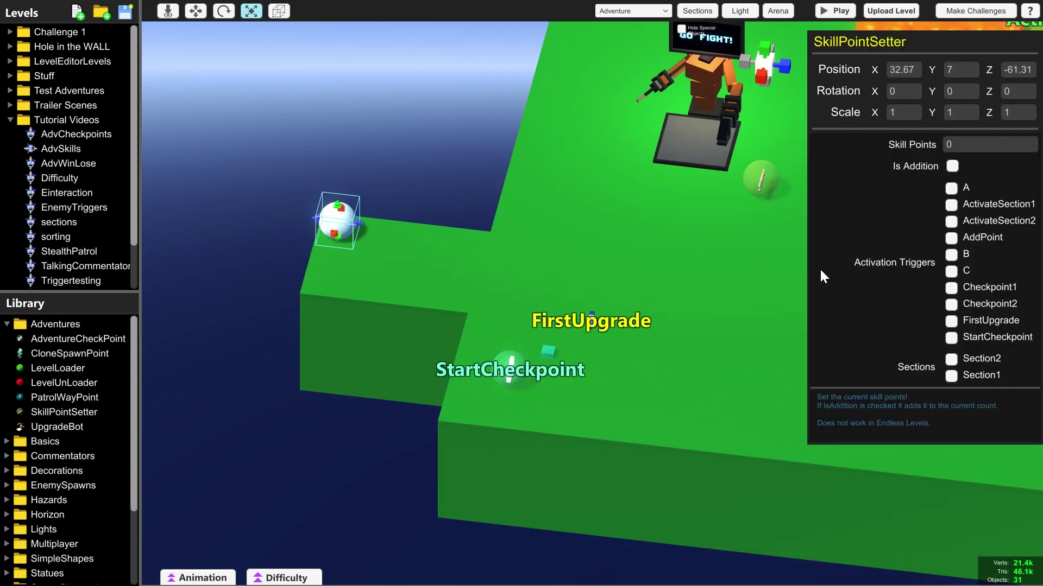
pyautogui.click(963, 147)
pyautogui.click(952, 166)
# - Place a CubeGlowing in the middle of the side platform and raise it off the floor to about Y 7.76
pyautogui.click(8, 442)
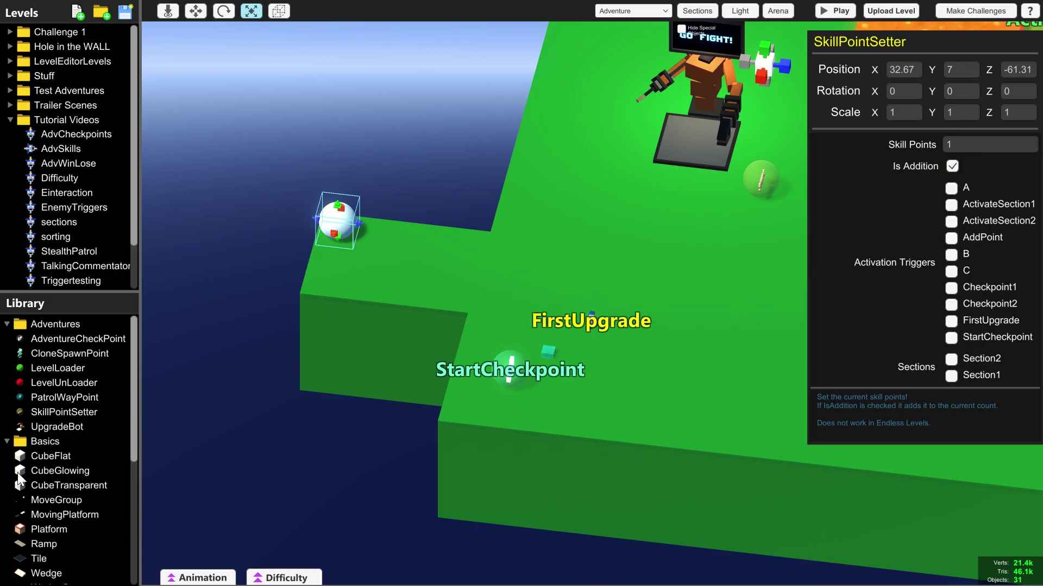
pyautogui.moveTo(18, 472); pyautogui.dragTo(388, 256)
pyautogui.press('w')
pyautogui.moveTo(387, 212); pyautogui.dragTo(392, 194)
# - Make the cube a bright yellow collectable with a Glow Amount of about 7.94 and disabled colliders
pyautogui.click(992, 165)
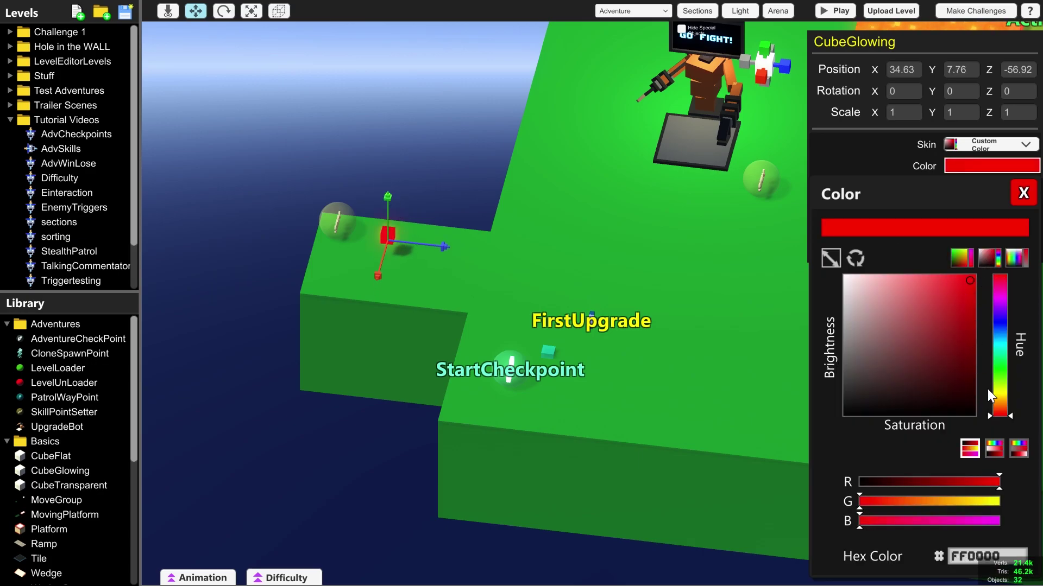
pyautogui.click(999, 392)
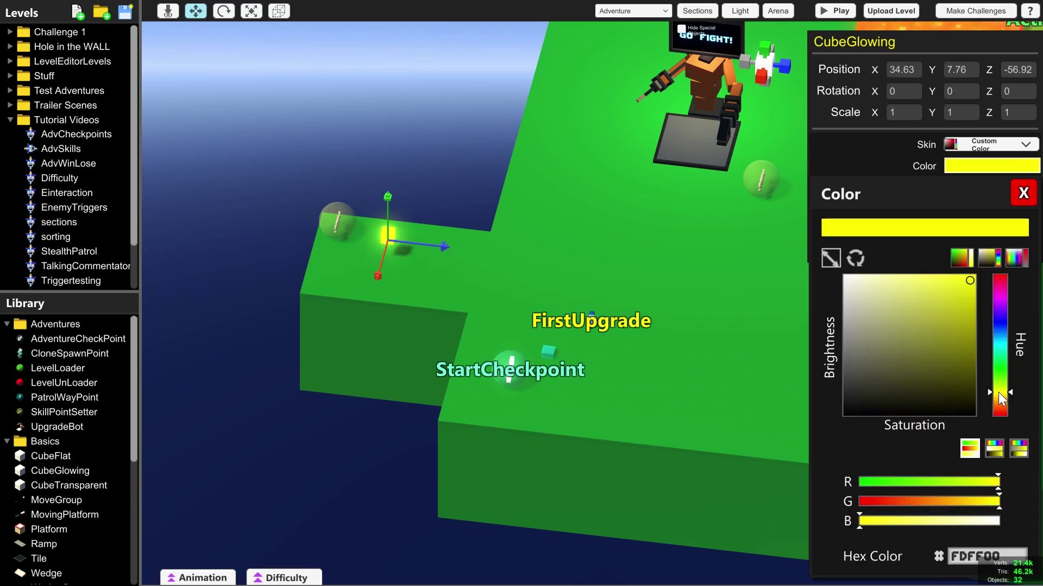
pyautogui.moveTo(998, 392); pyautogui.dragTo(998, 391)
pyautogui.click(1019, 192)
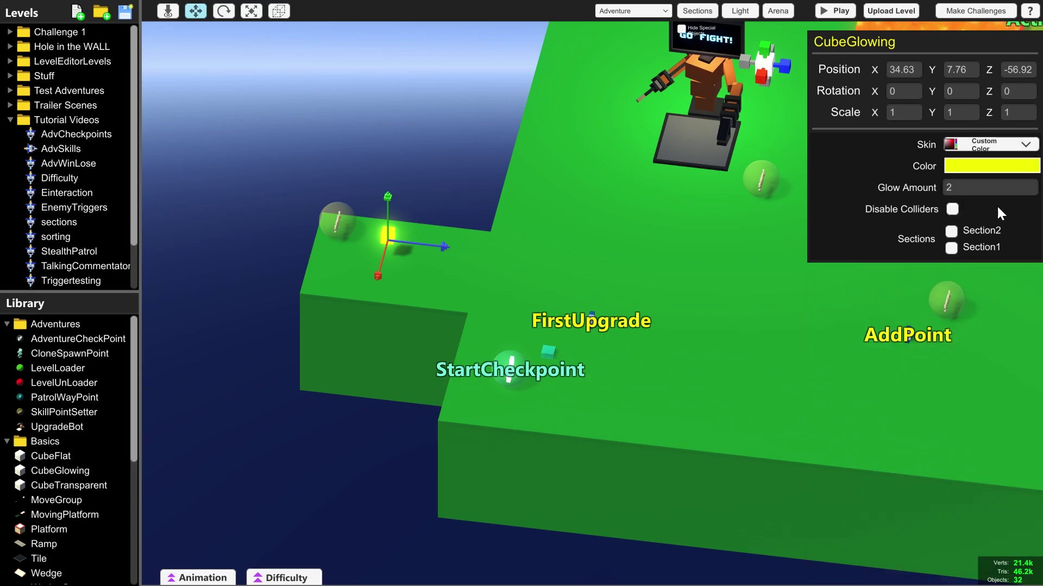
pyautogui.moveTo(904, 190); pyautogui.dragTo(923, 190)
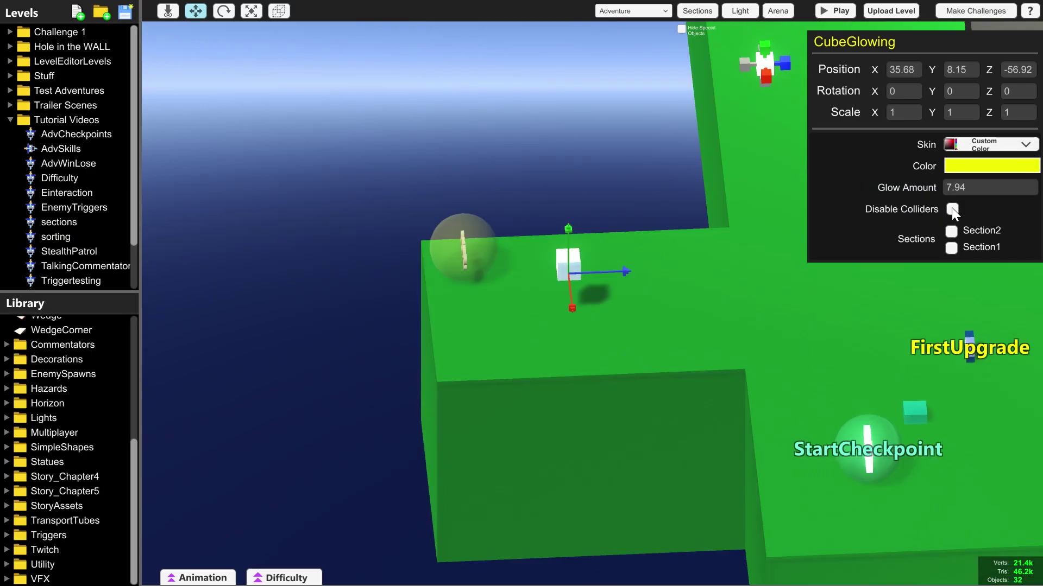
pyautogui.click(951, 209)
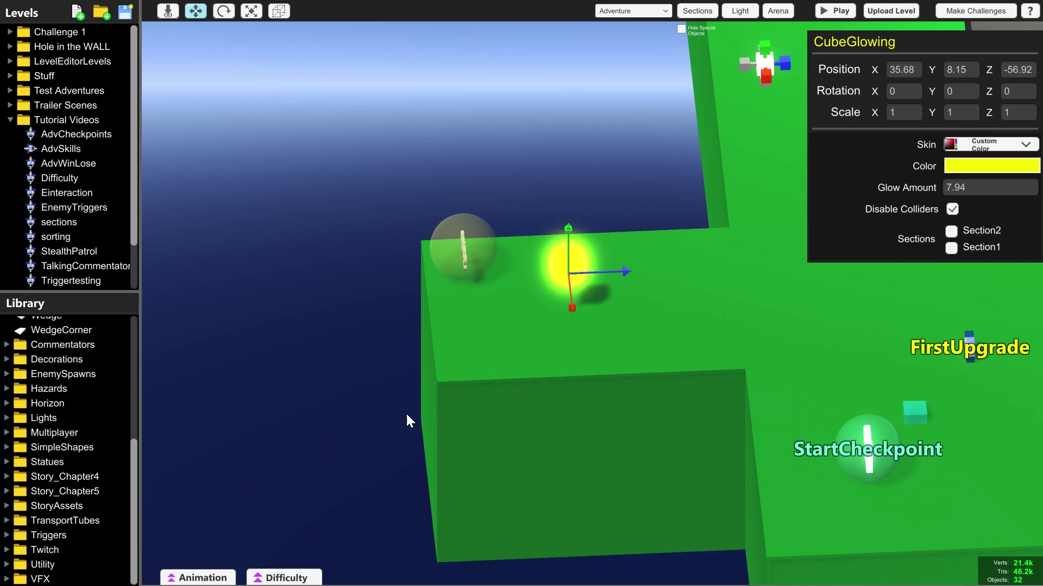
# - Surround the glowing cube with an AITriggerArea named collectable and set it as the activation trigger of the platform's SkillPointSetter
pyautogui.click(7, 535)
pyautogui.scroll(-2, 41, 516)
pyautogui.moveTo(35, 515); pyautogui.dragTo(537, 316)
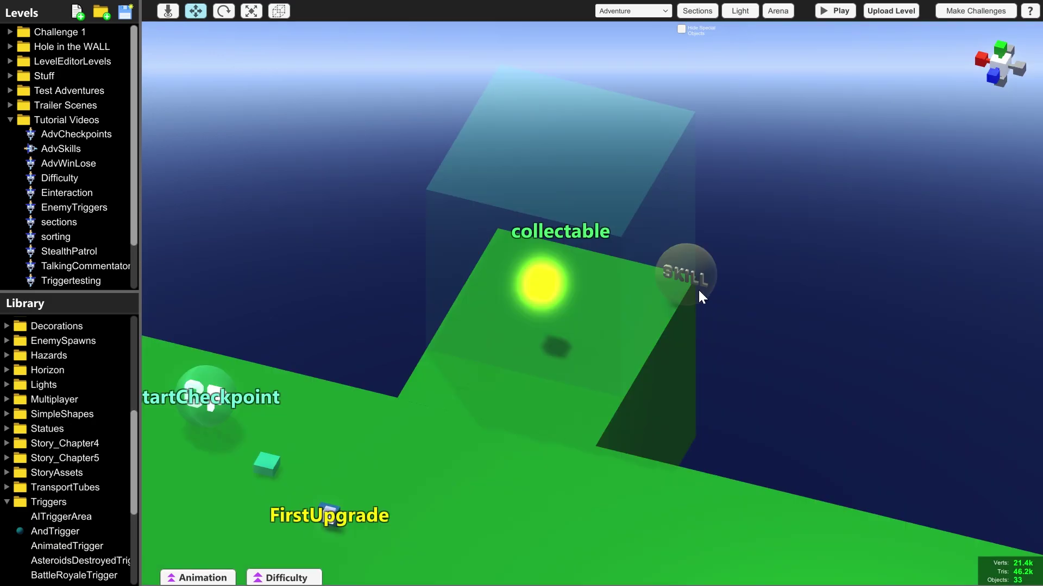
pyautogui.click(697, 285)
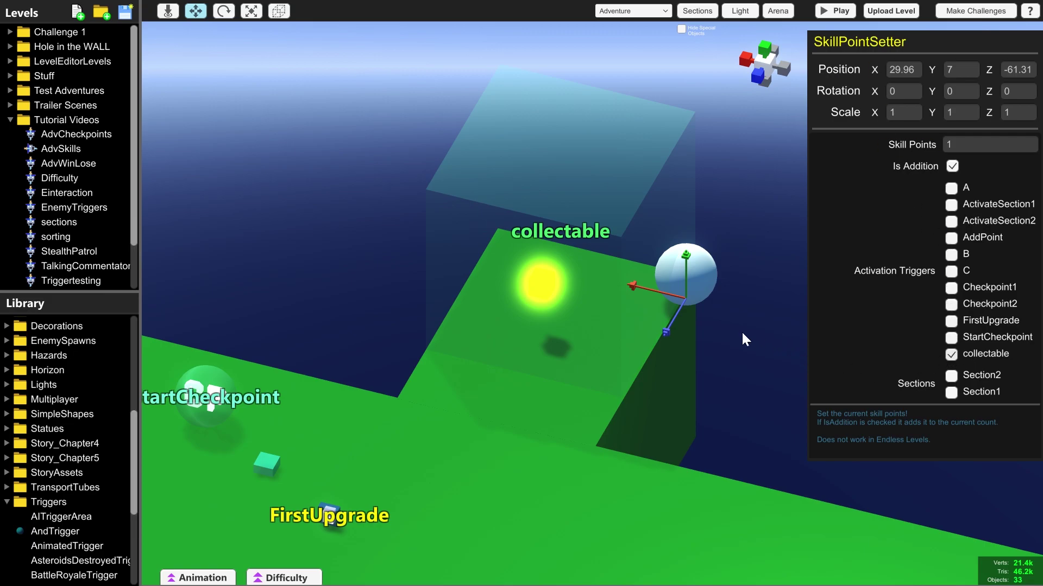
pyautogui.click(744, 361)
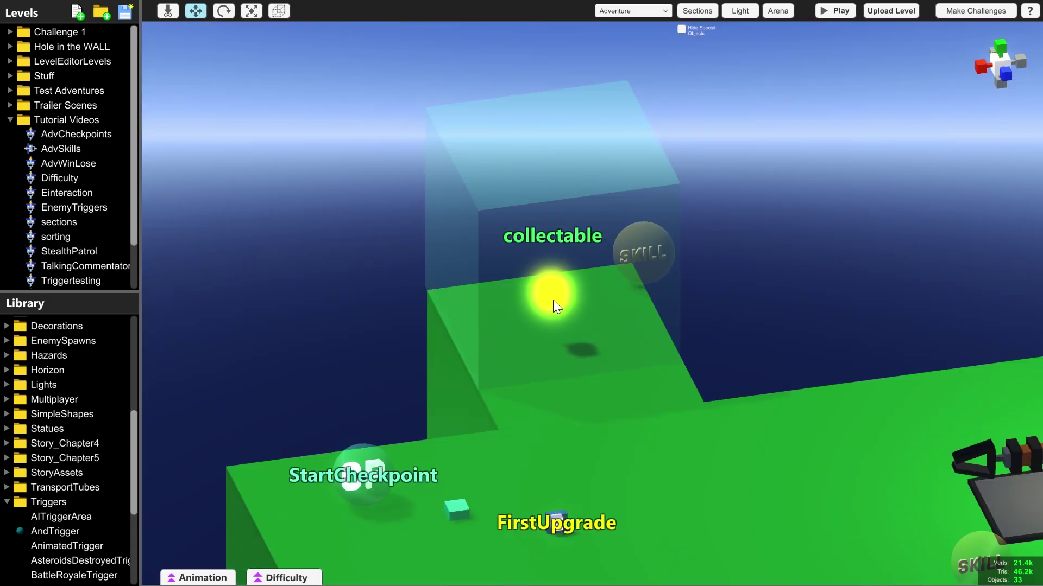
# - Create an animation named "collectalbe point", with special objects hidden, that keyframes the glowing cube's position and scale up to 0.5 s
pyautogui.click(214, 578)
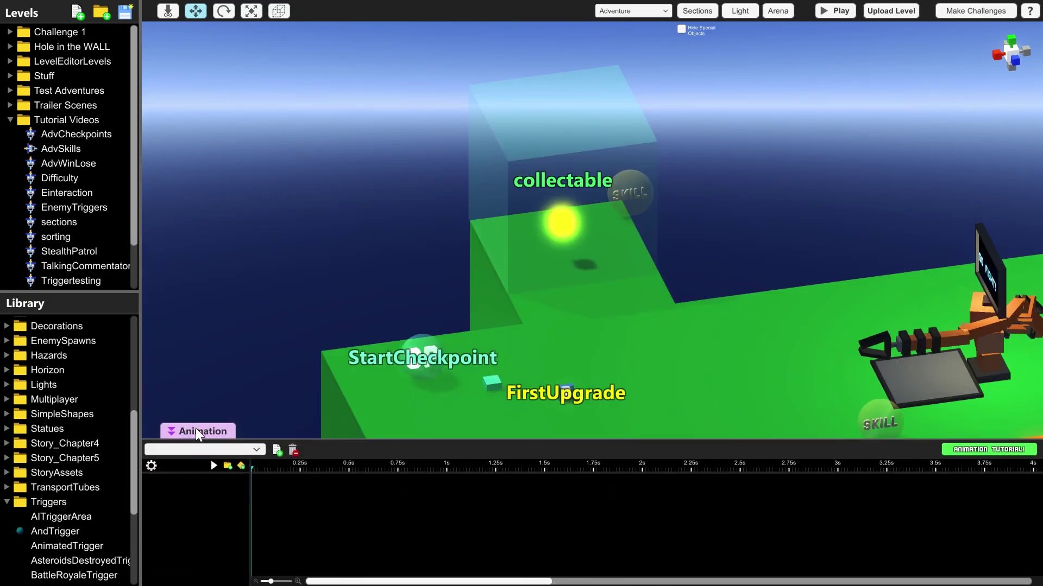
pyautogui.click(277, 451)
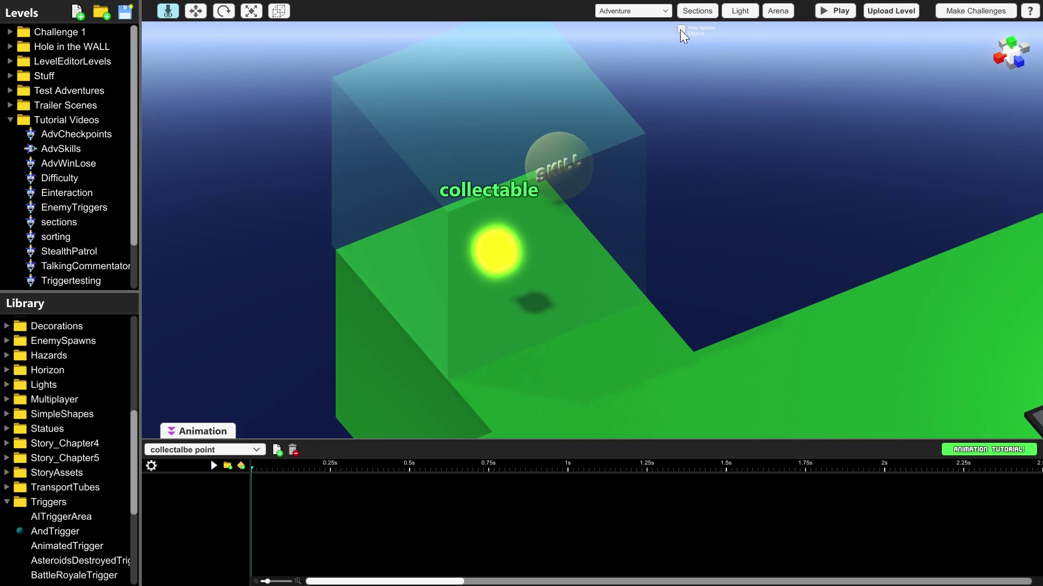
pyautogui.click(681, 28)
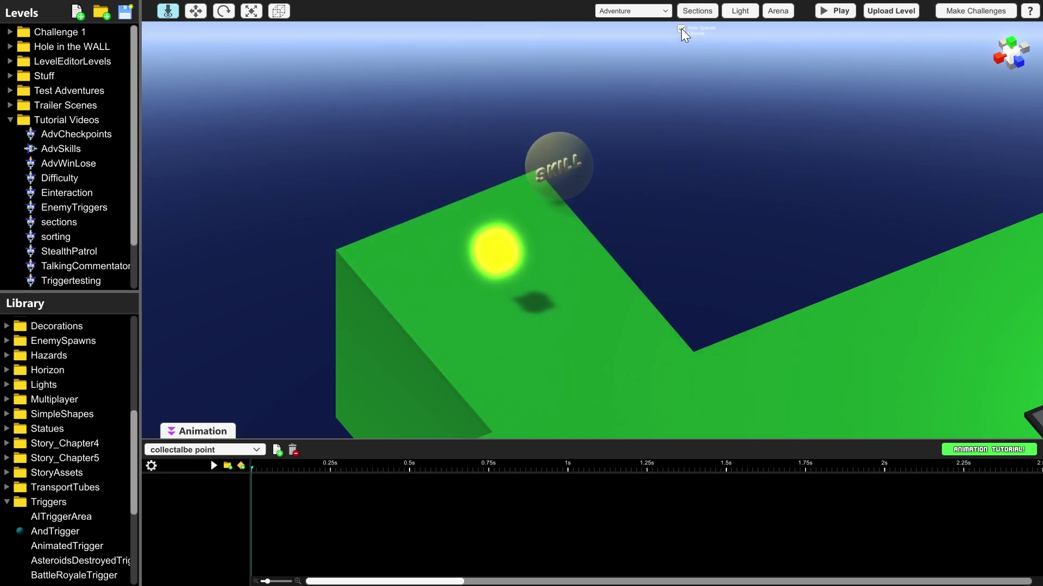
pyautogui.click(503, 258)
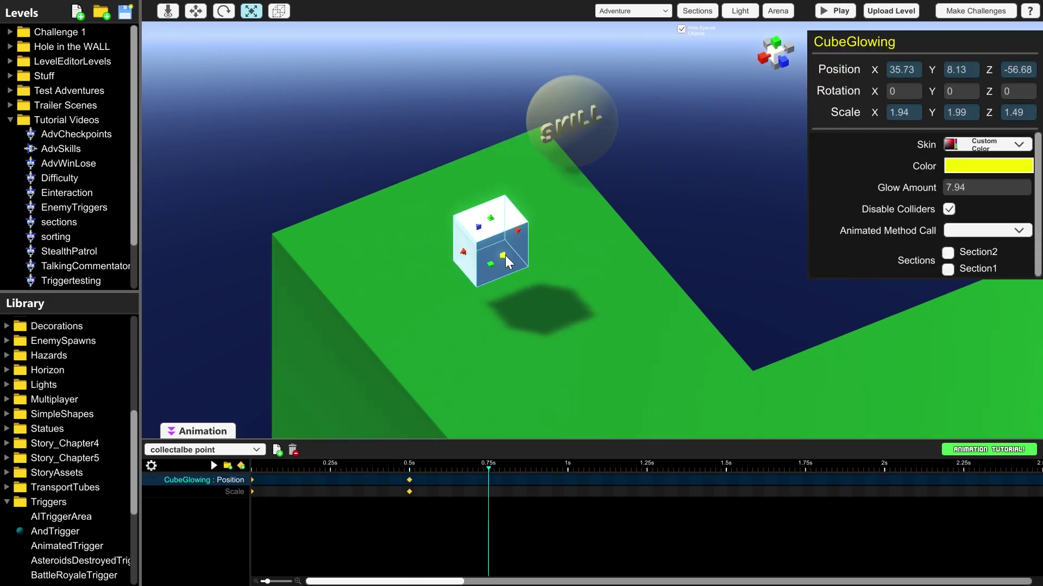
# - Shrink the glowing cube to a scale of about 0.01 in a keyframe at 0.75 s
pyautogui.click(901, 112)
pyautogui.write('0.01')
pyautogui.press('Tab')
pyautogui.write('0')
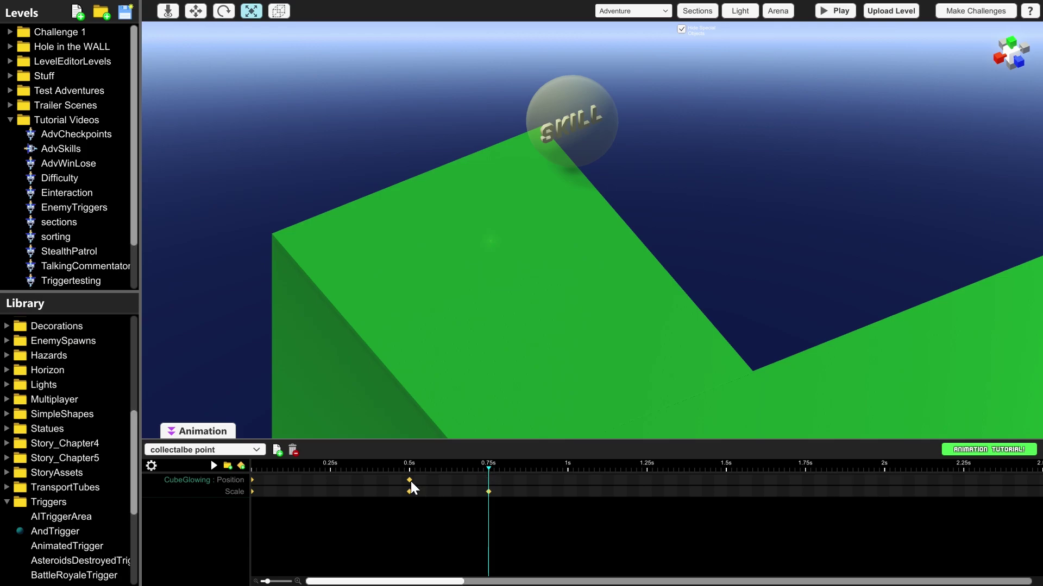
# - Go back over the cube's growth before 0.5 s, and adjust the shrunken cube's position slightly at 0.75 s
pyautogui.click(195, 11)
pyautogui.click(490, 244)
pyautogui.click(381, 468)
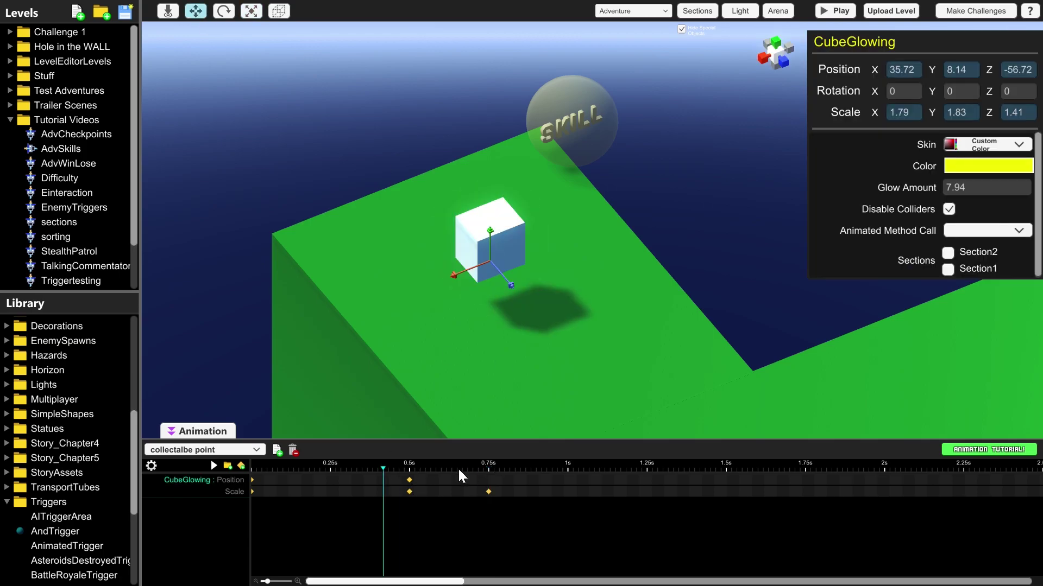
pyautogui.click(488, 467)
pyautogui.moveTo(454, 256); pyautogui.dragTo(453, 255)
pyautogui.click(337, 480)
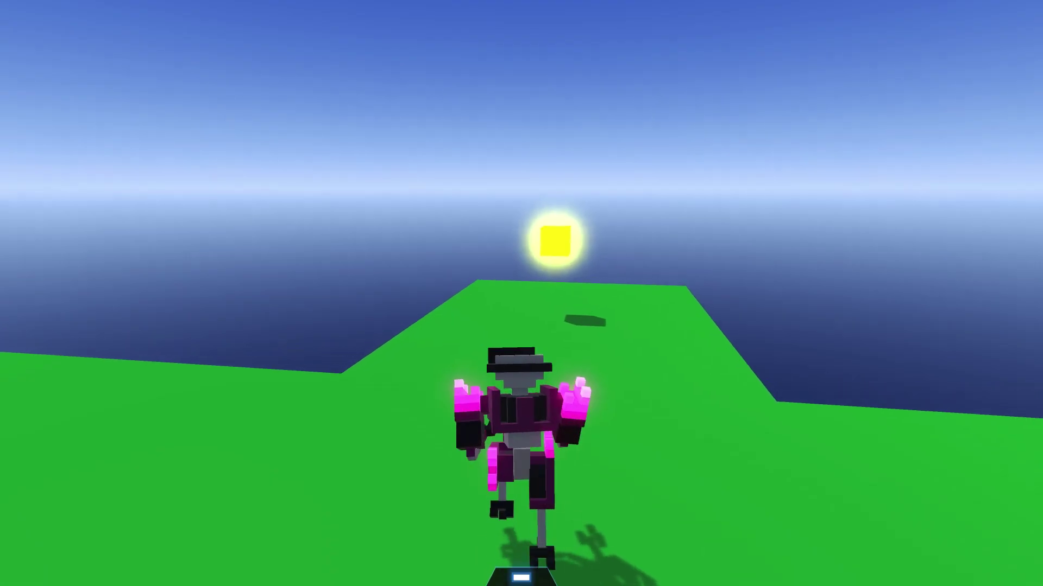
# - Playtest the level by running the character through the glowing collectable and on to the UpgradeBot
pyautogui.press('w')
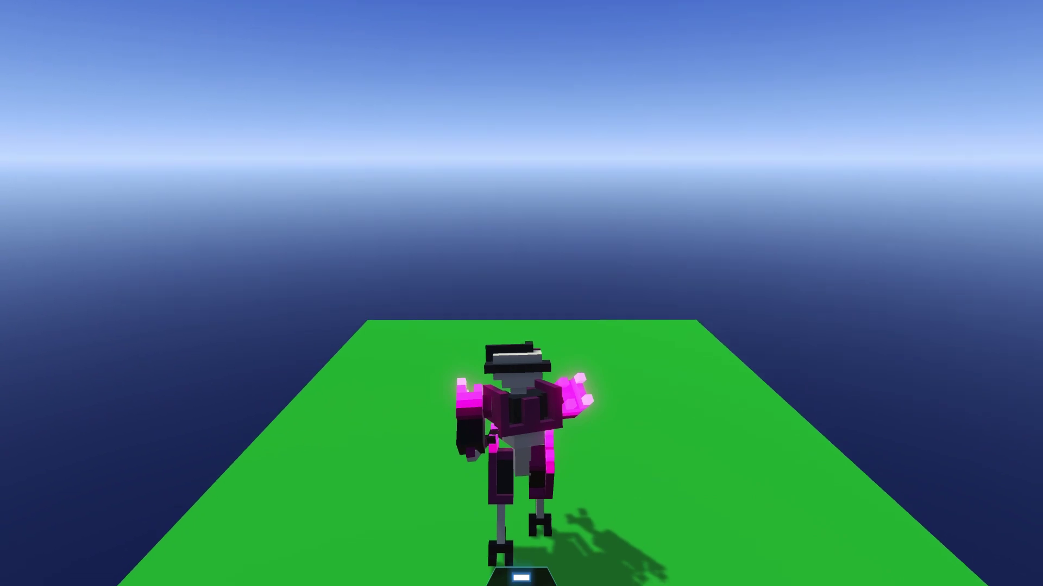
pyautogui.press('w')
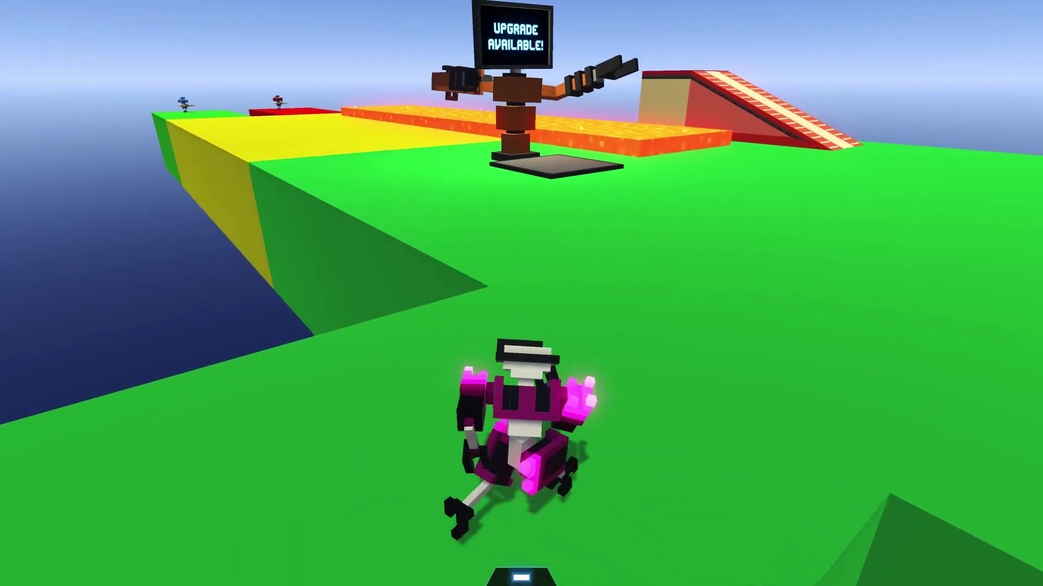
pyautogui.press('w')
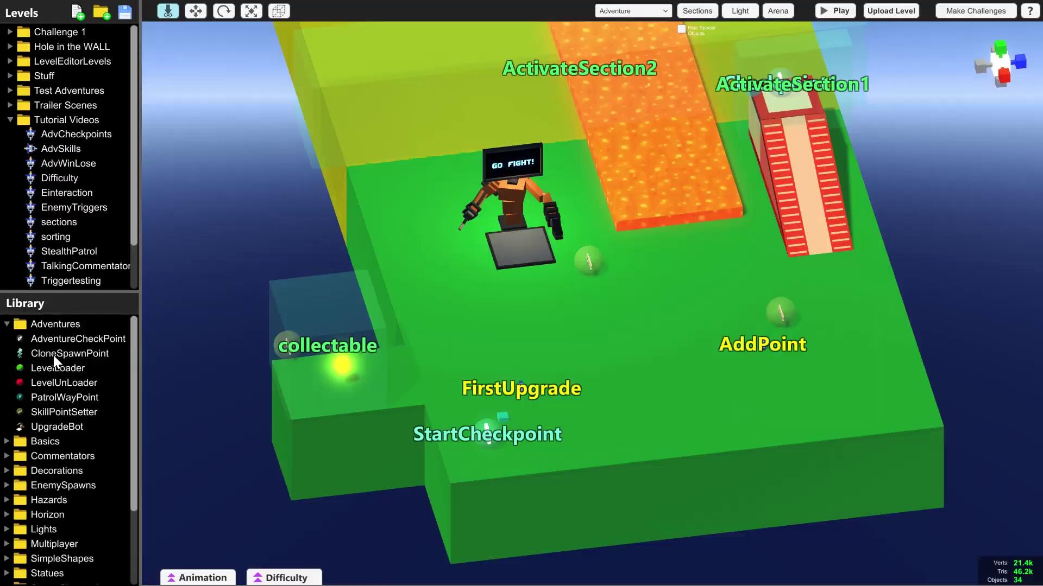
# - Place a row of five CloneSpawnPoints beside the UpgradeBot, from about X 13.4 to X 27.61 near Z -46
pyautogui.press('d')
pyautogui.press('w')
pyautogui.scroll(3, 413, 239)
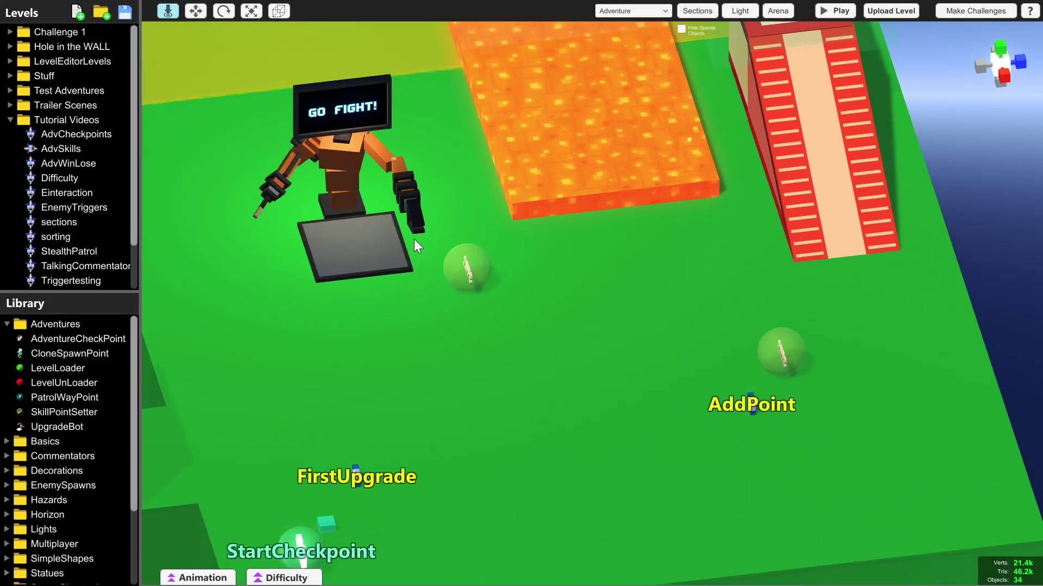
pyautogui.press('a')
pyautogui.press('w')
pyautogui.moveTo(70, 351); pyautogui.dragTo(262, 284)
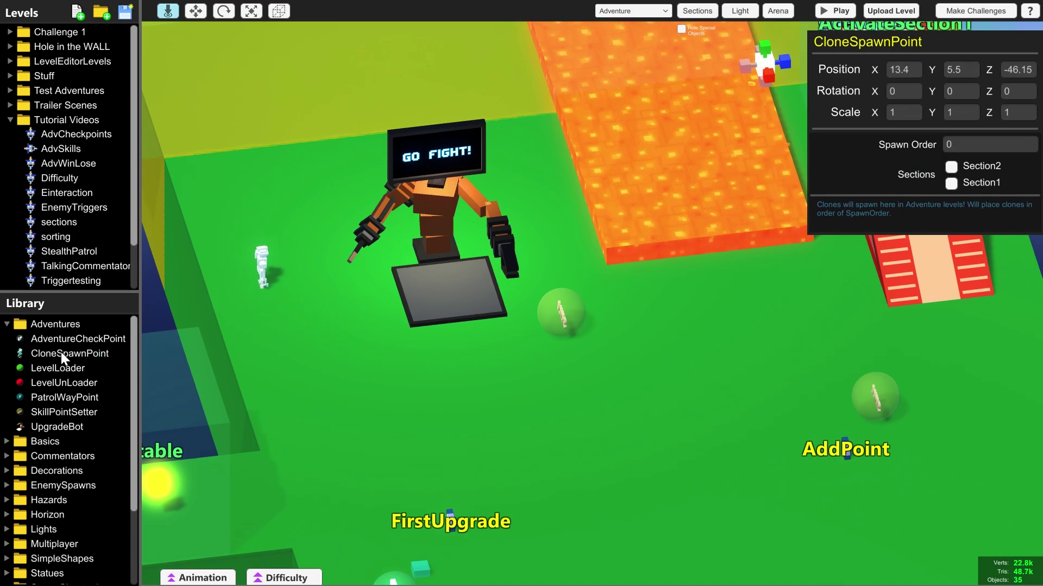
pyautogui.moveTo(60, 353); pyautogui.dragTo(323, 314)
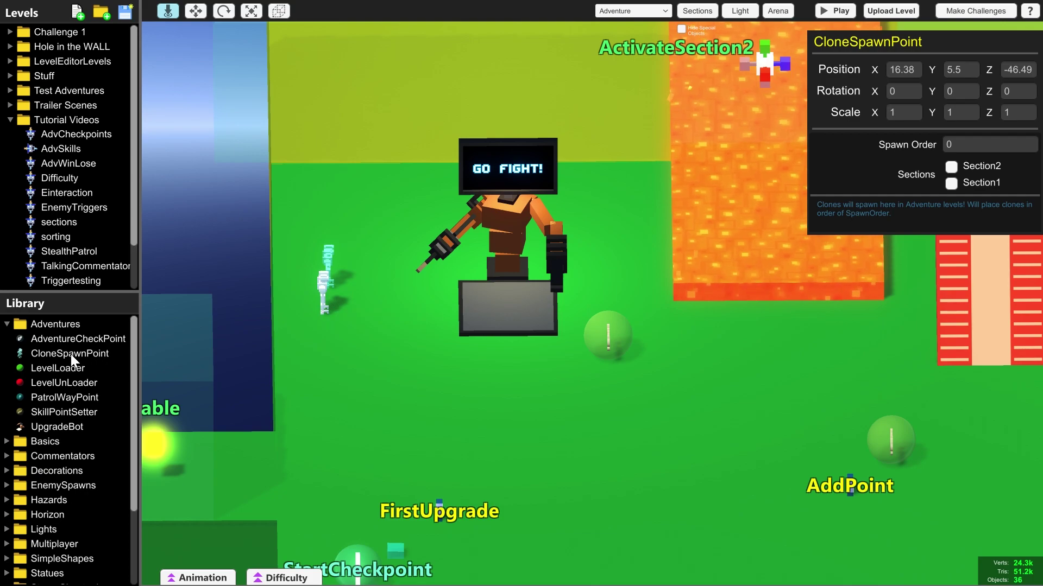
pyautogui.moveTo(70, 354); pyautogui.dragTo(323, 347)
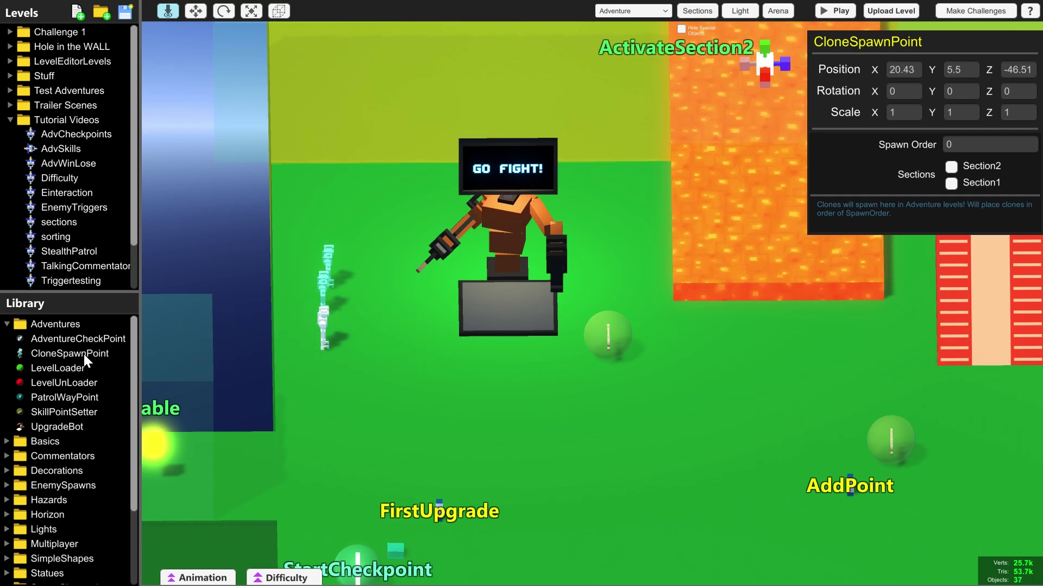
pyautogui.moveTo(84, 354); pyautogui.dragTo(283, 373)
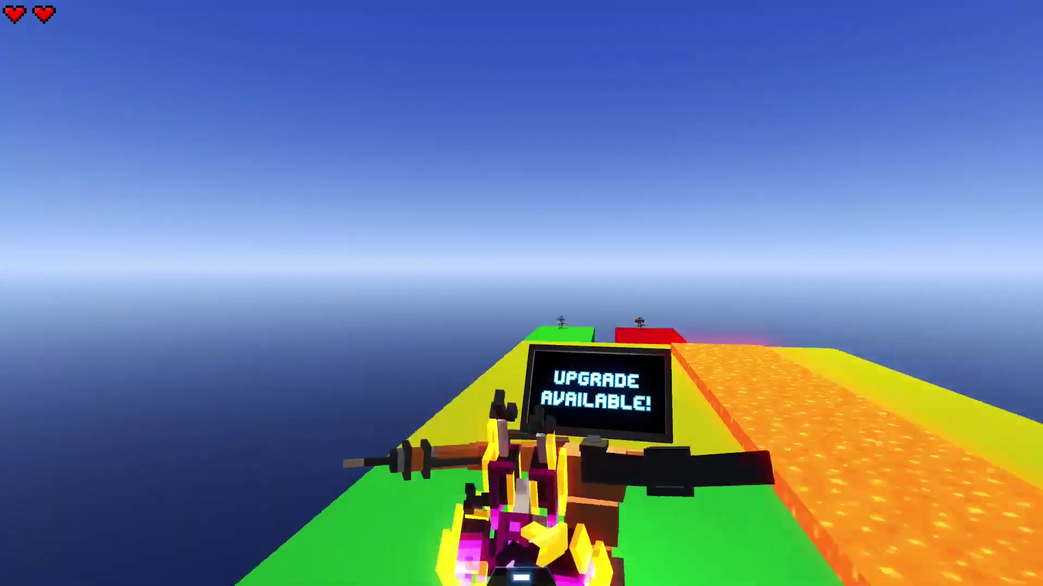
# - Playtest the UpgradeBot by buying Extra Life upgrades and checking that clones appear at the spawn points
pyautogui.press('e')
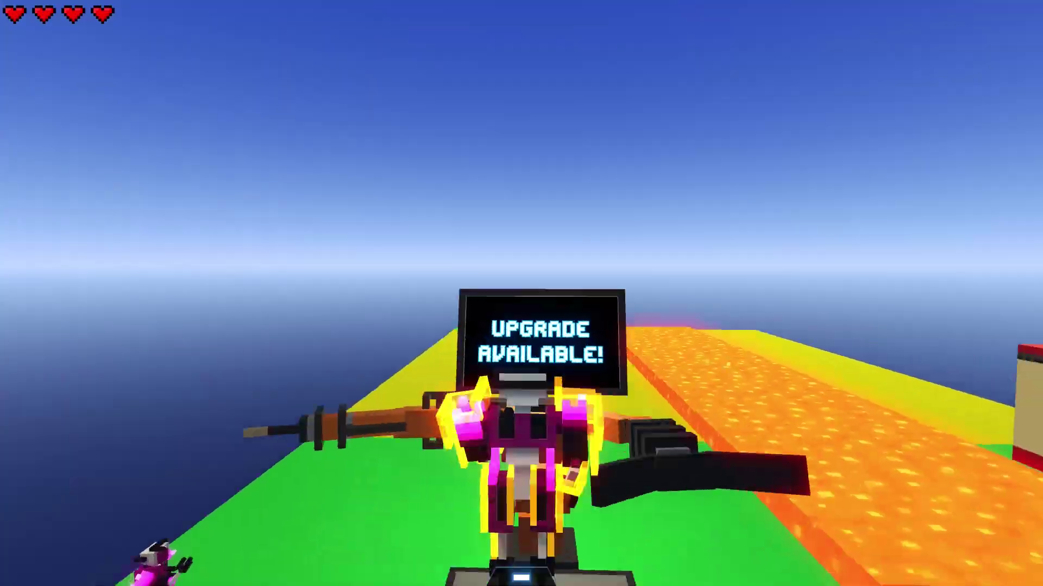
pyautogui.press('e')
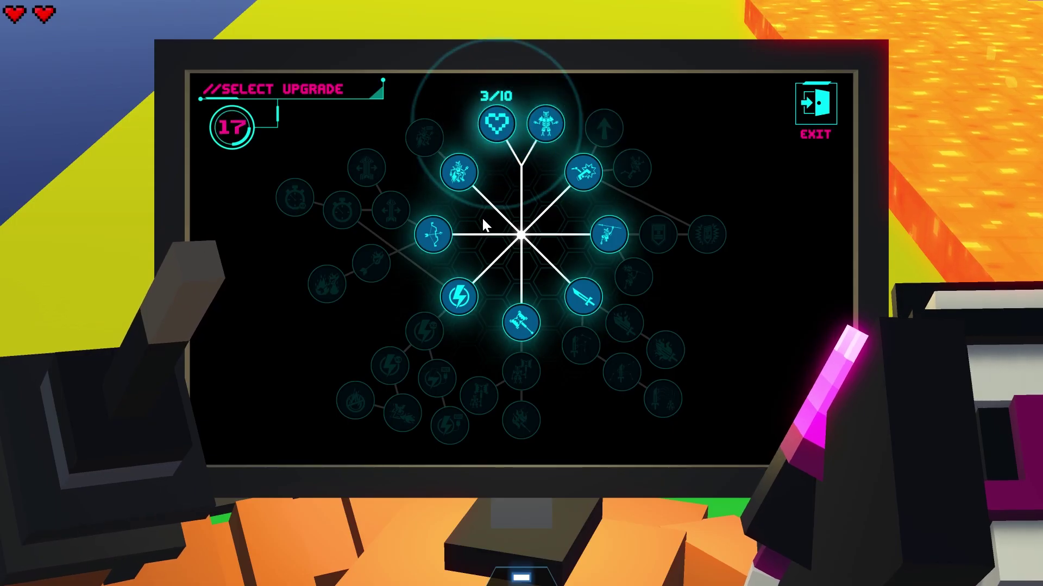
pyautogui.press('Escape')
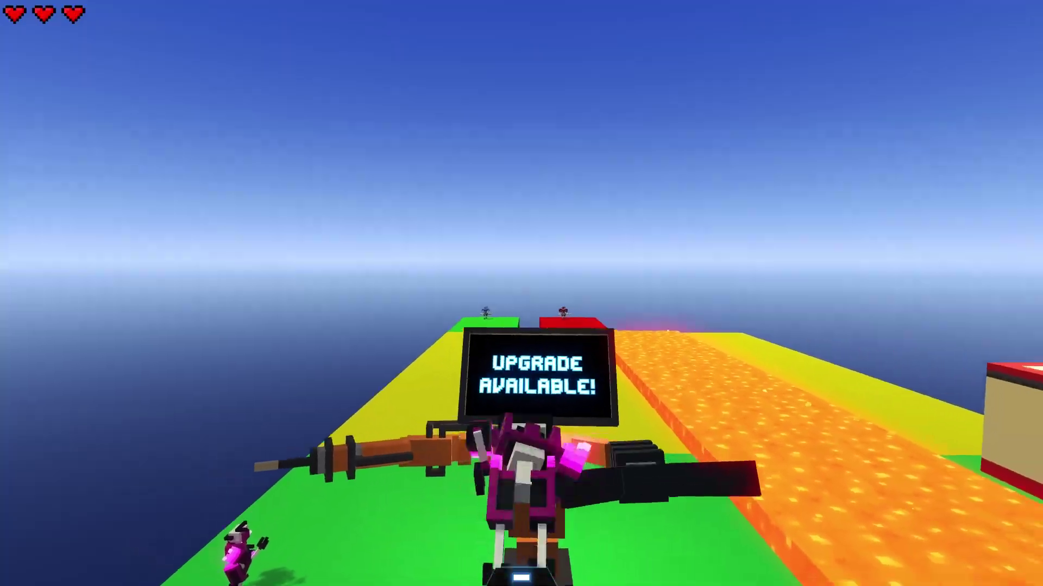
pyautogui.press('w')
pyautogui.press('e')
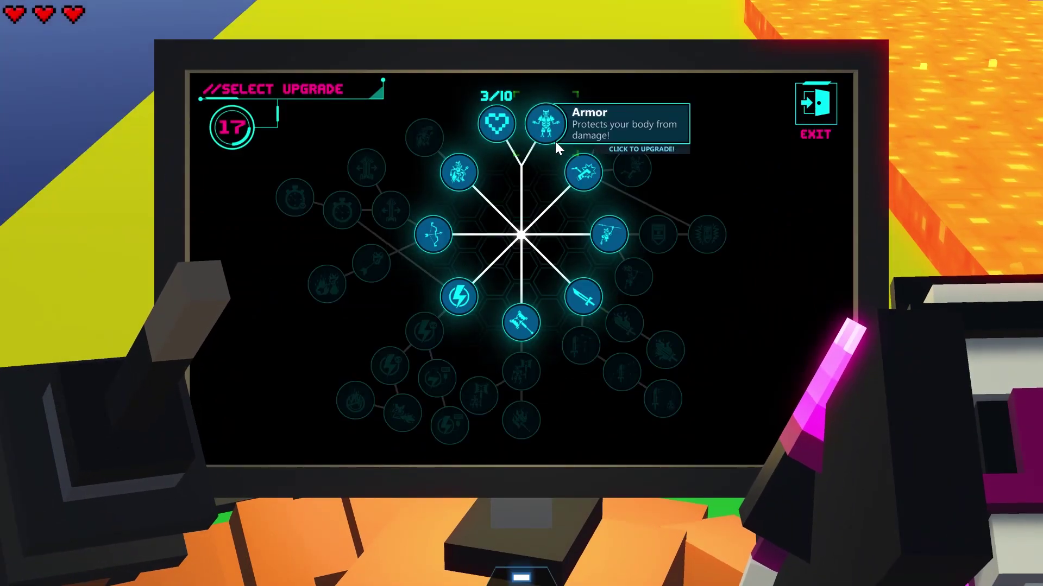
pyautogui.click(492, 125)
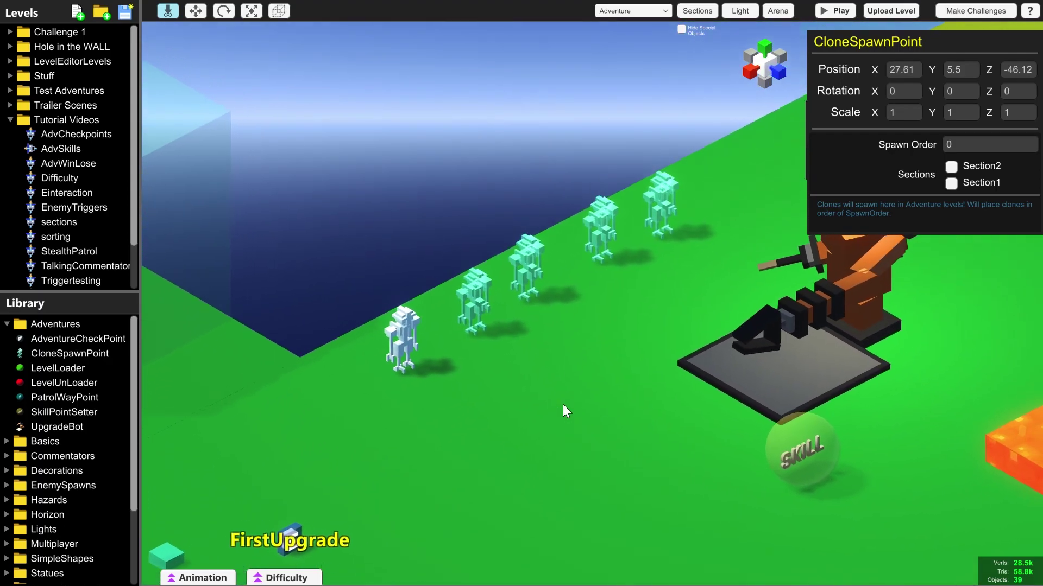
# - Place a second UpgradeBot on the yellow section near Checkpoint2, with CloneSpawnPoints beside it, one at about X -37.17, Z -48.08
pyautogui.scroll(-4, 563, 408)
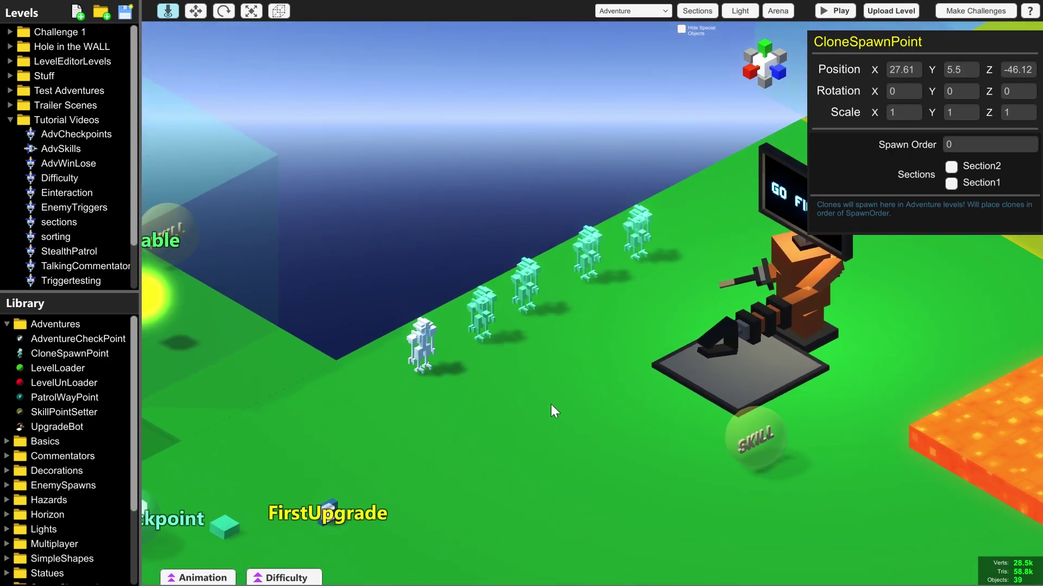
pyautogui.moveTo(580, 438); pyautogui.dragTo(760, 459, button='right')
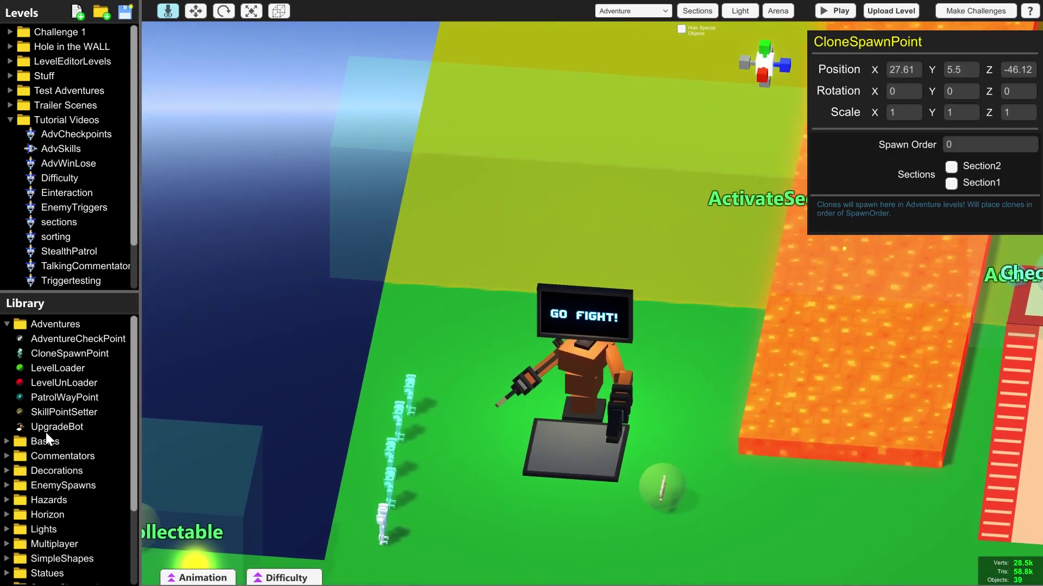
pyautogui.moveTo(54, 426); pyautogui.dragTo(444, 229)
pyautogui.press('w')
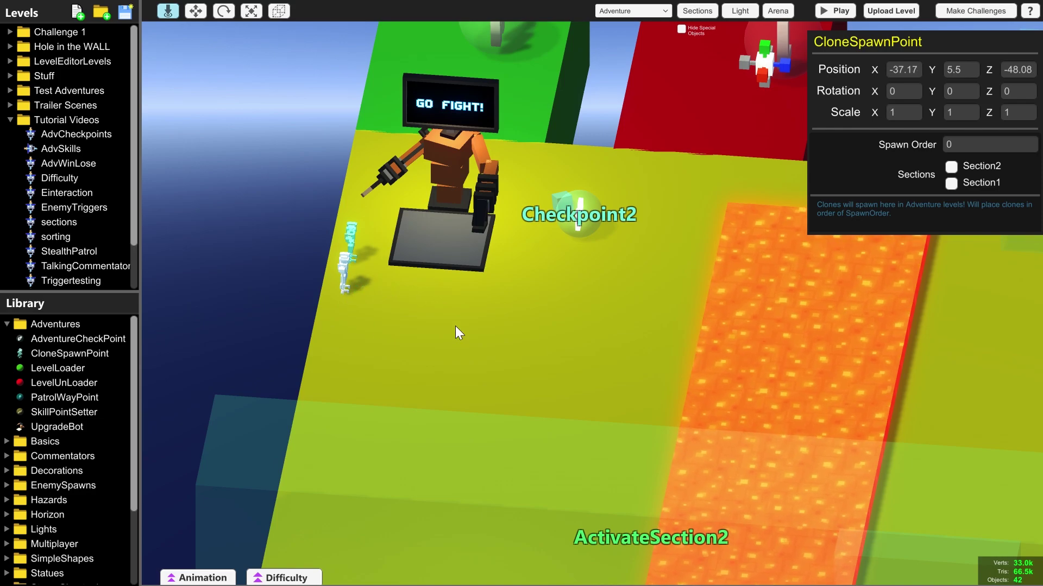
pyautogui.press('s')
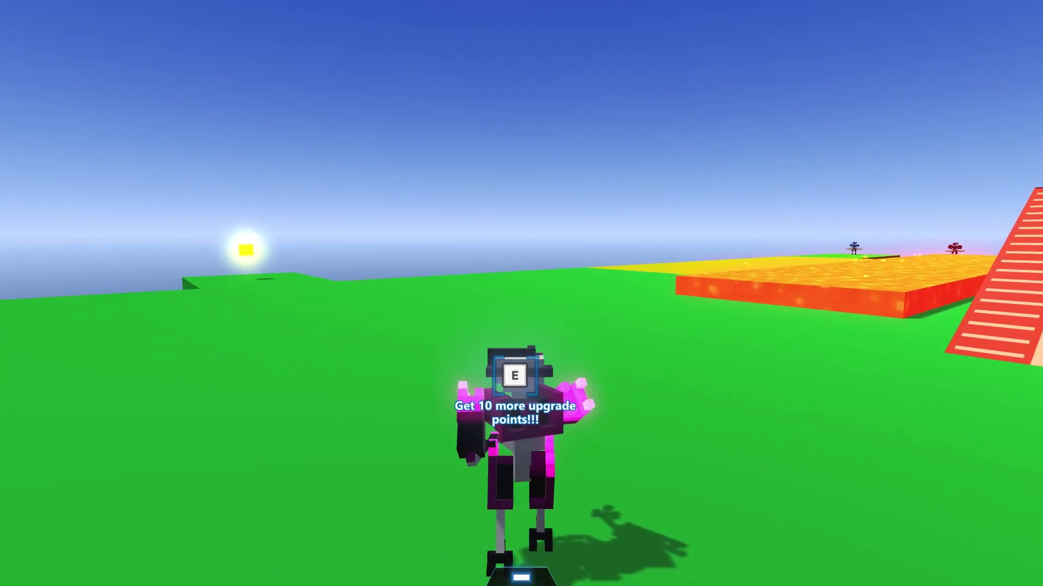
# - Playtest the level from the start by running over the ramp to the first UpgradeBot and buying an Extra Life
pyautogui.press('w')
pyautogui.press('shift')
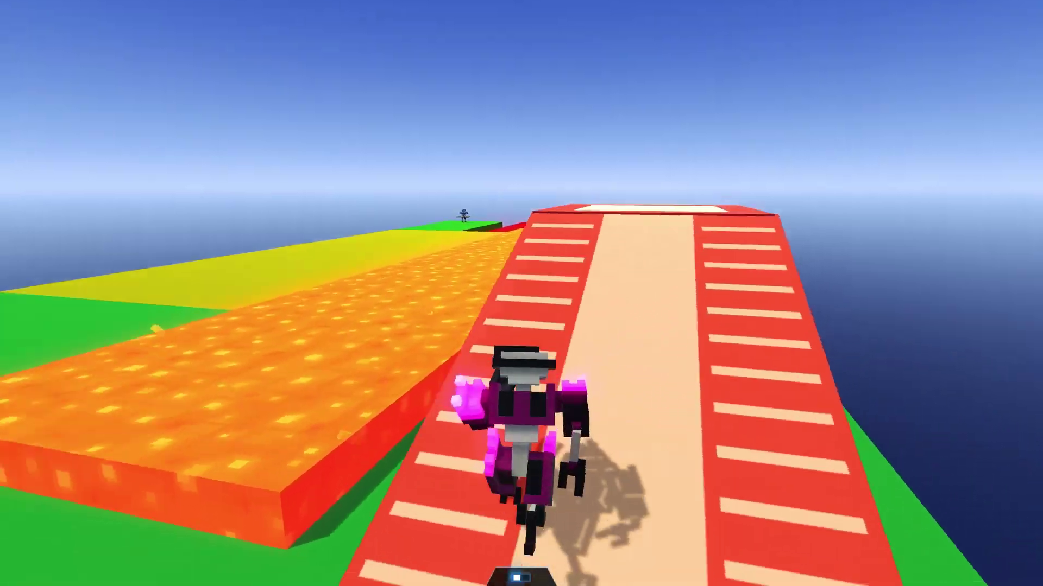
pyautogui.press('w')
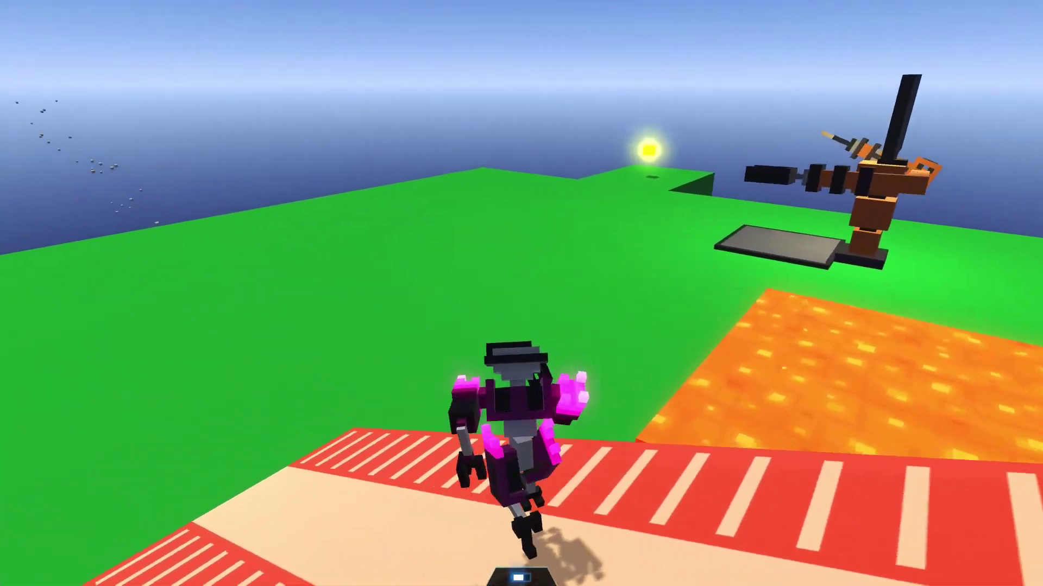
pyautogui.press('w')
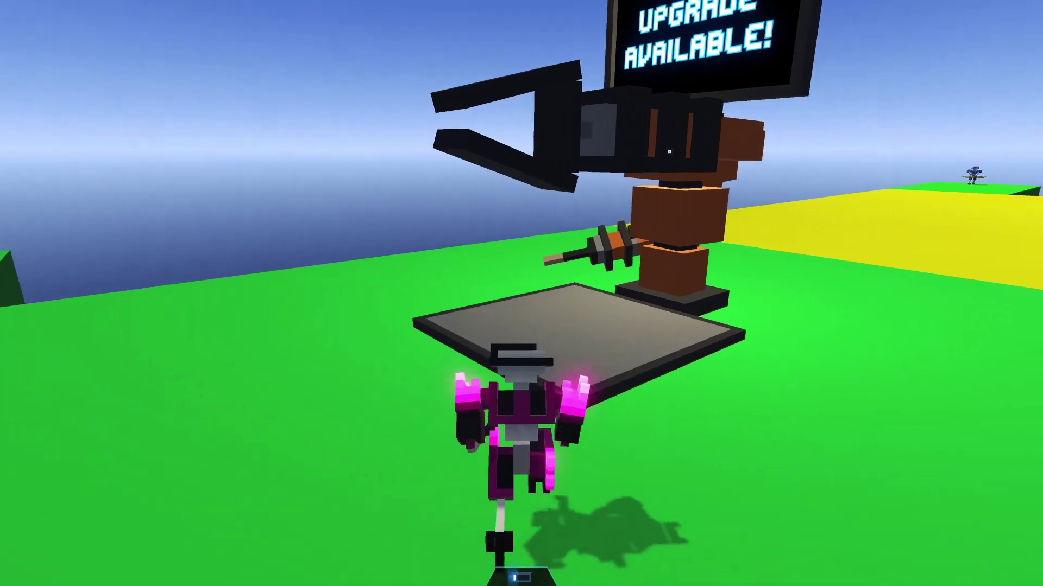
pyautogui.press('e')
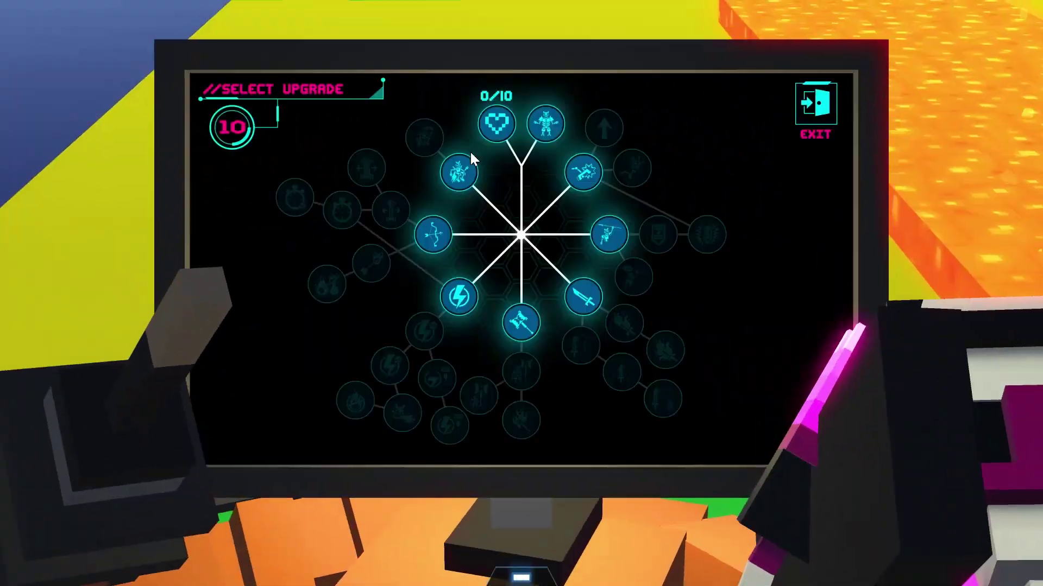
pyautogui.click(504, 128)
pyautogui.press('Escape')
# - Run past the first UpgradeBot onto the yellow section and look back at where the extra-life clone stands
pyautogui.press('w')
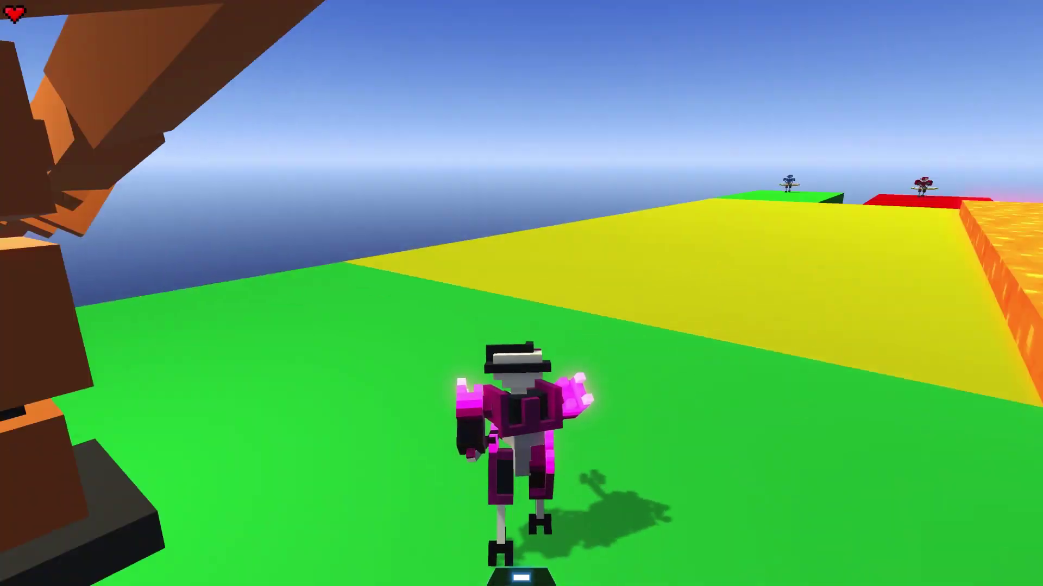
pyautogui.press('w')
pyautogui.press('s')
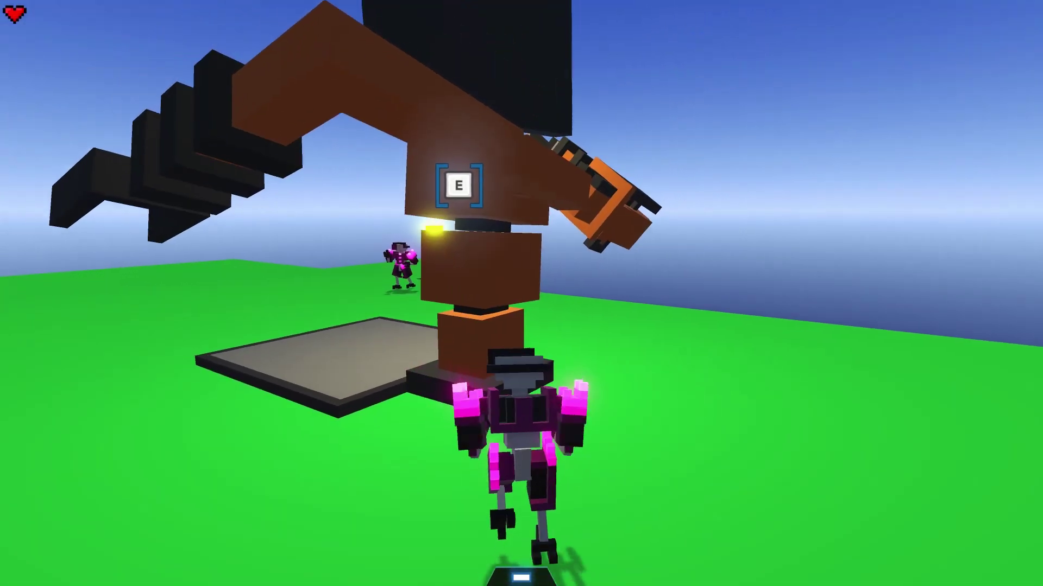
pyautogui.press('w')
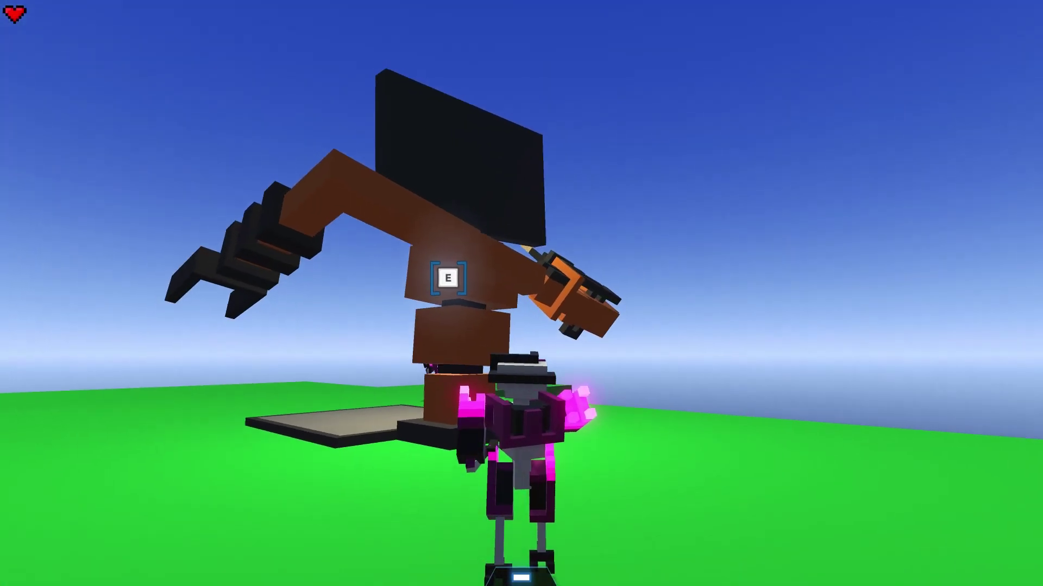
pyautogui.press('w')
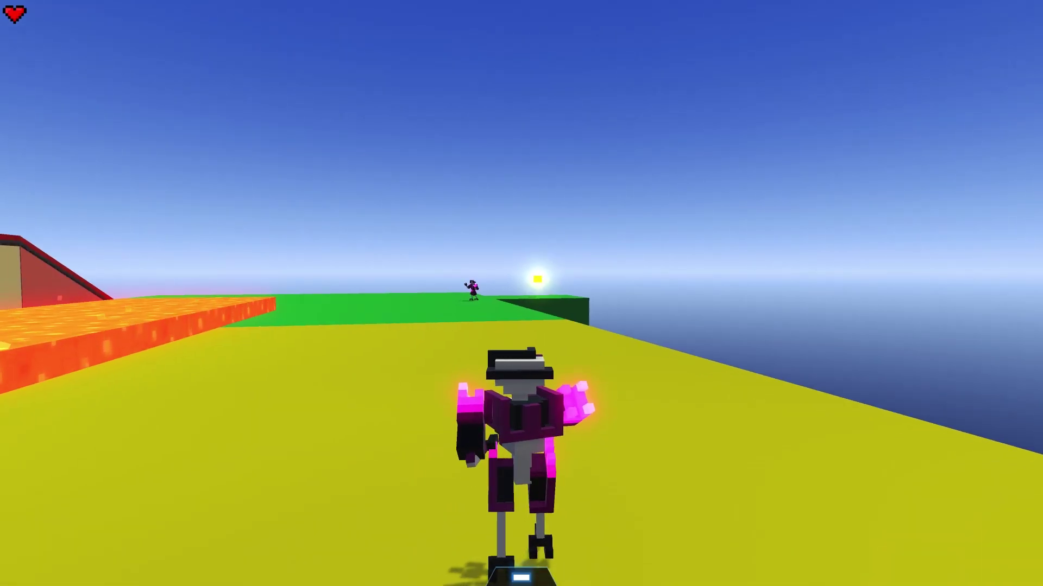
# - Buy another Extra Life at the second UpgradeBot near Checkpoint2 and run the character towards the lava
pyautogui.press('e')
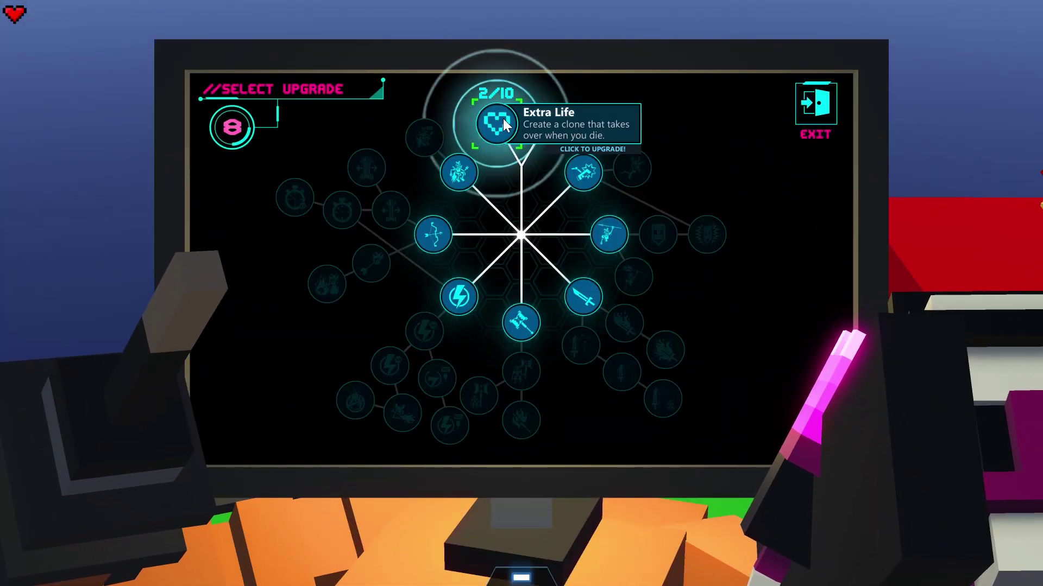
pyautogui.click(504, 125)
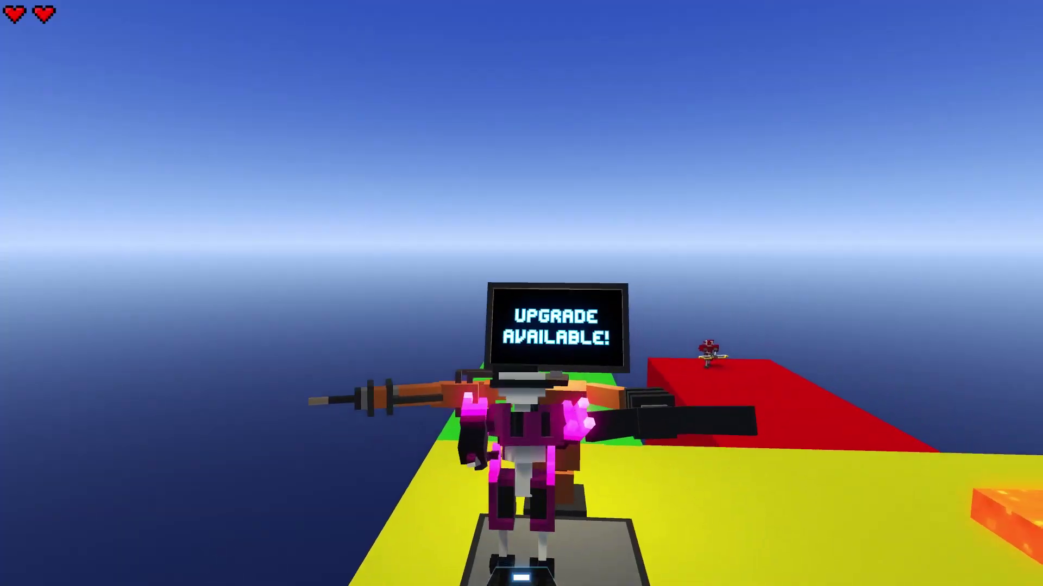
pyautogui.press('s')
pyautogui.press('w')
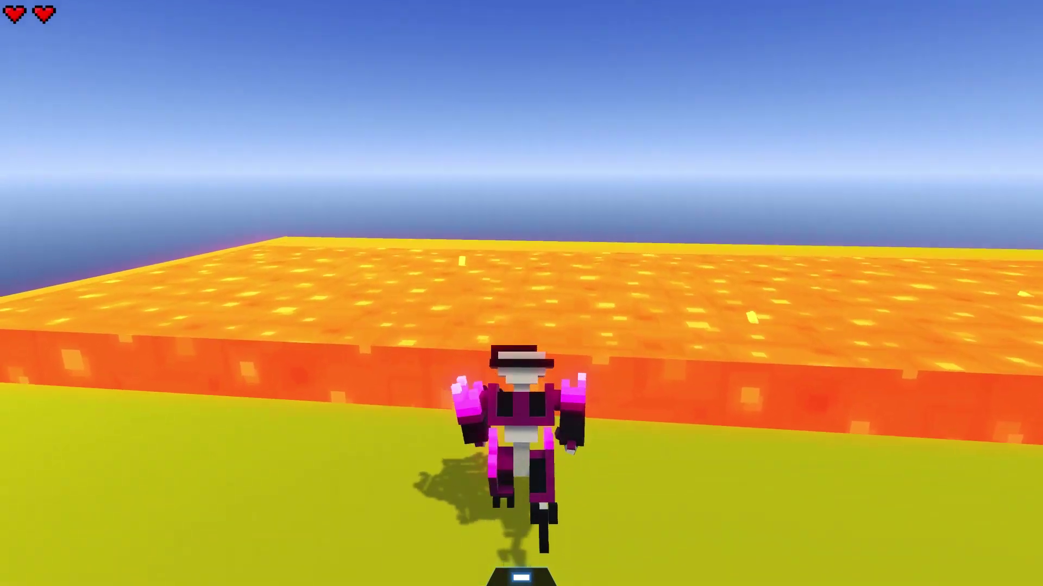
# - Run the character into the lava to use up a clone, and check the respawn position beside the second UpgradeBot
pyautogui.press('w')
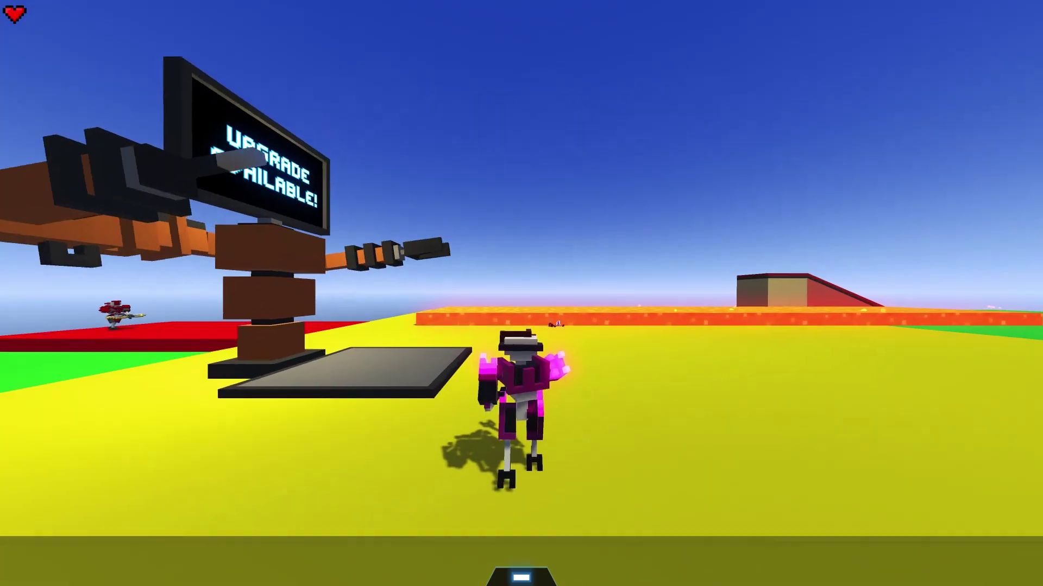
pyautogui.press('s')
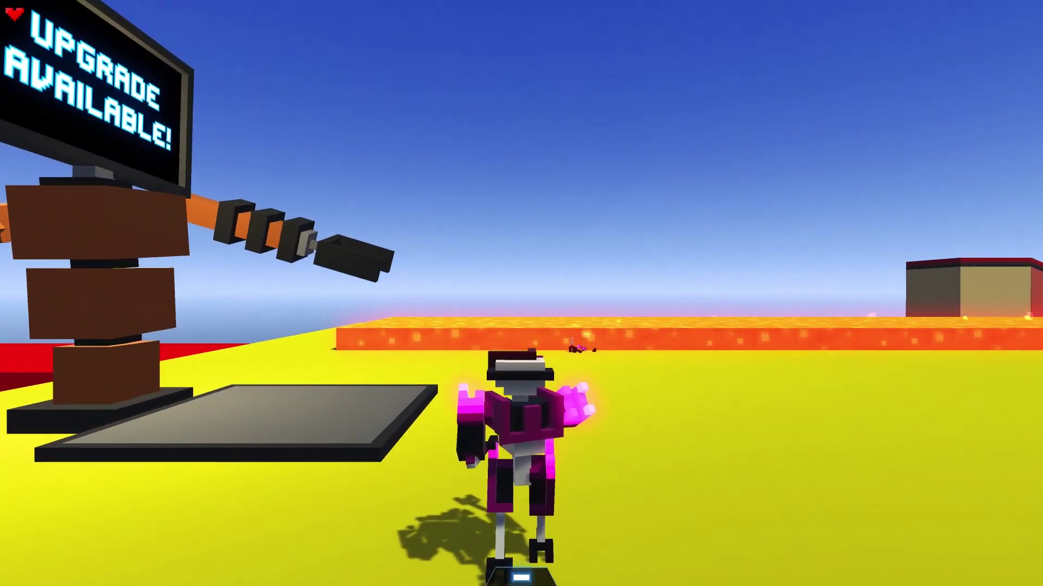
pyautogui.press('s')
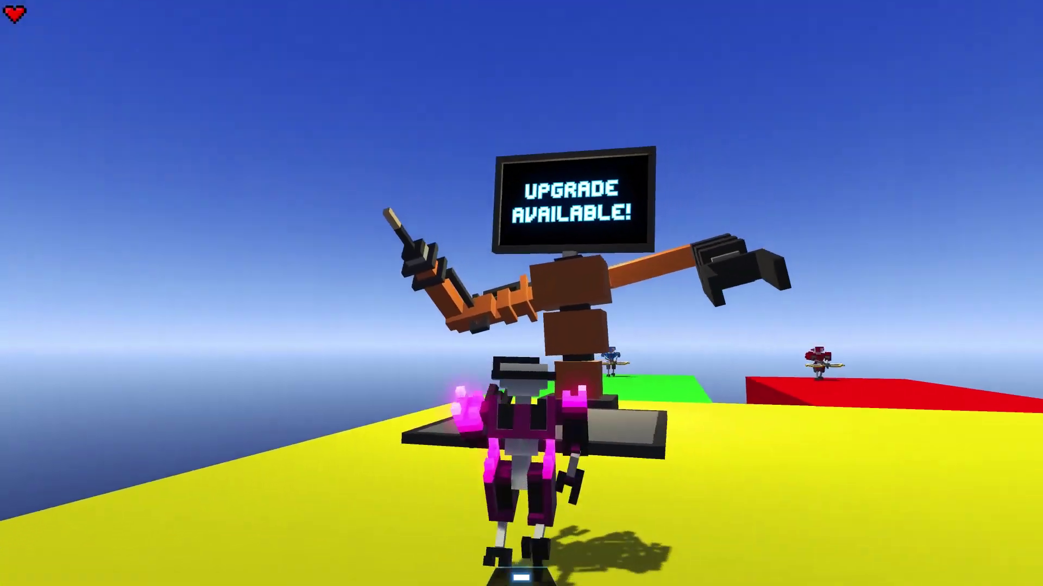
pyautogui.press('w')
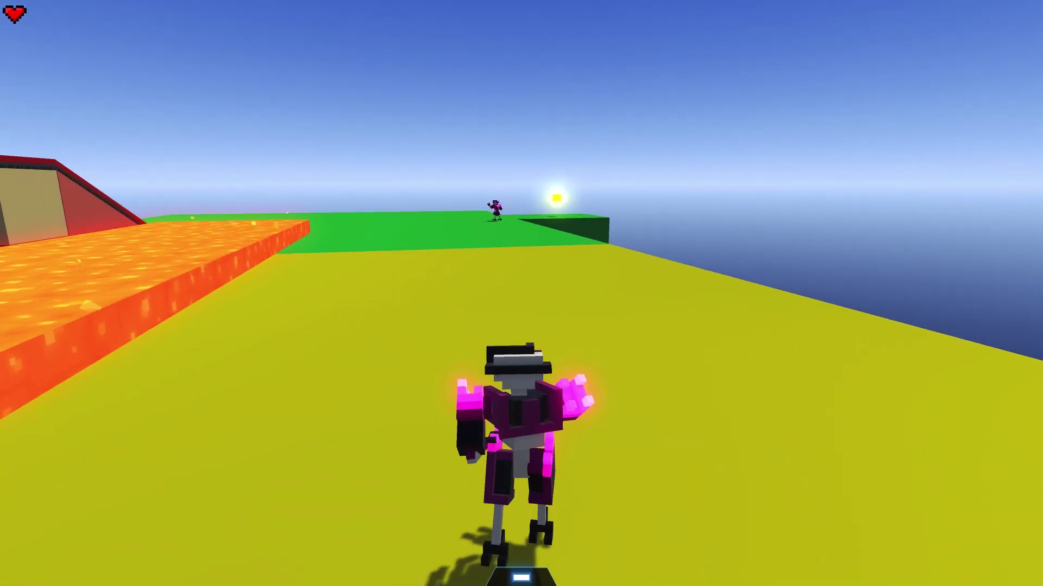
# - Use up the next extra life, and look from the clone's position on the green section back towards the second UpgradeBot
pyautogui.press('w')
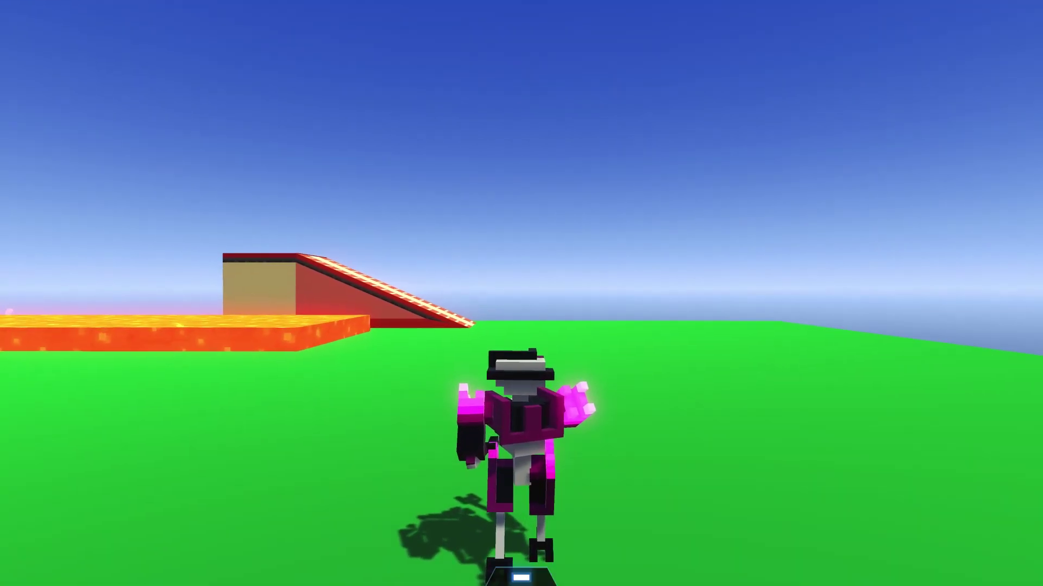
pyautogui.press('d')
pyautogui.press('w')
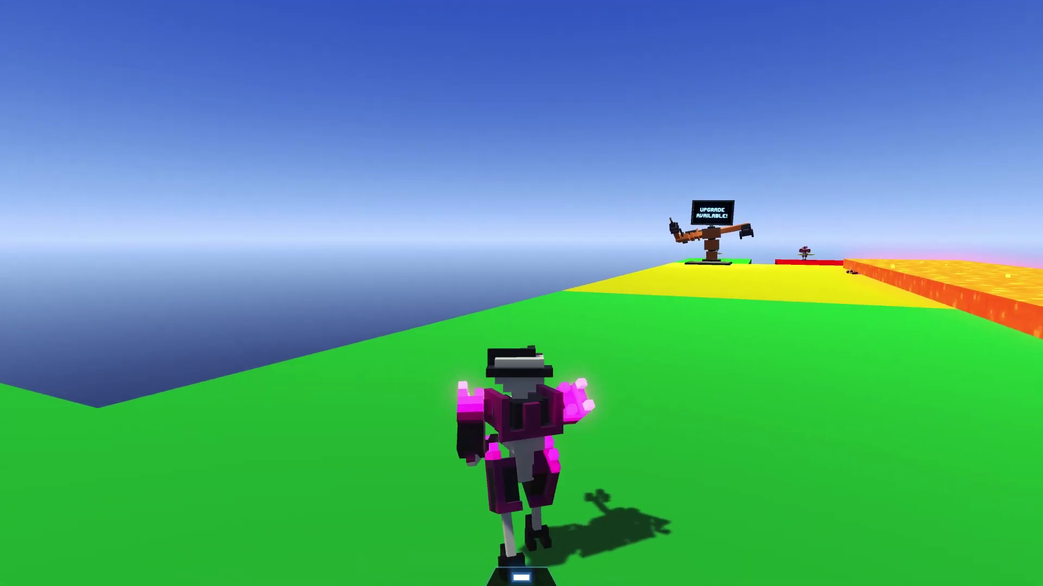
pyautogui.press('w')
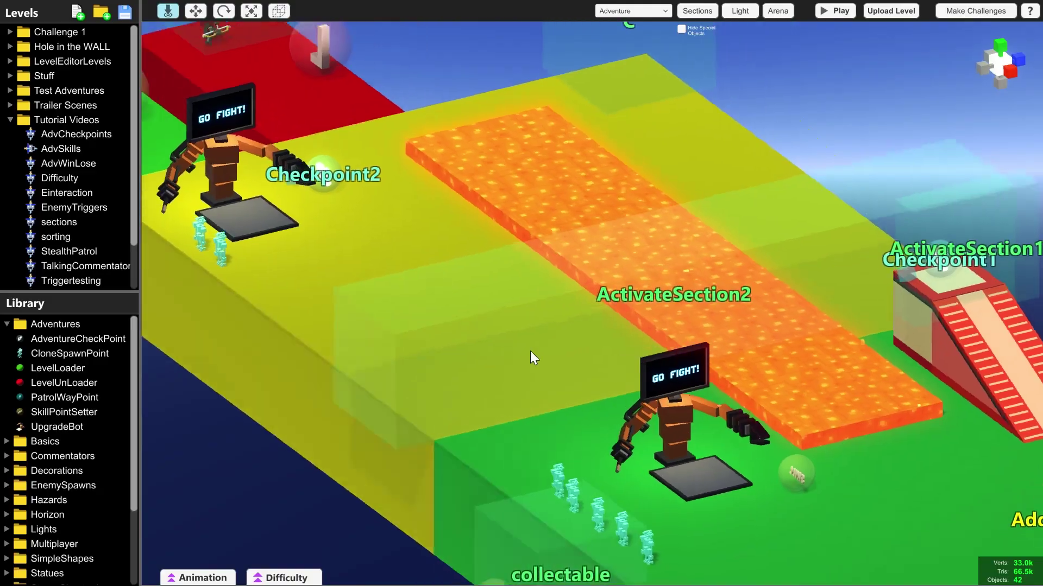
# - Examine the whole level layout in the editor, including both UpgradeBots, their clone spawn points, the checkpoints and areas A, B and C
pyautogui.moveTo(530, 350); pyautogui.dragTo(591, 395, button='right')
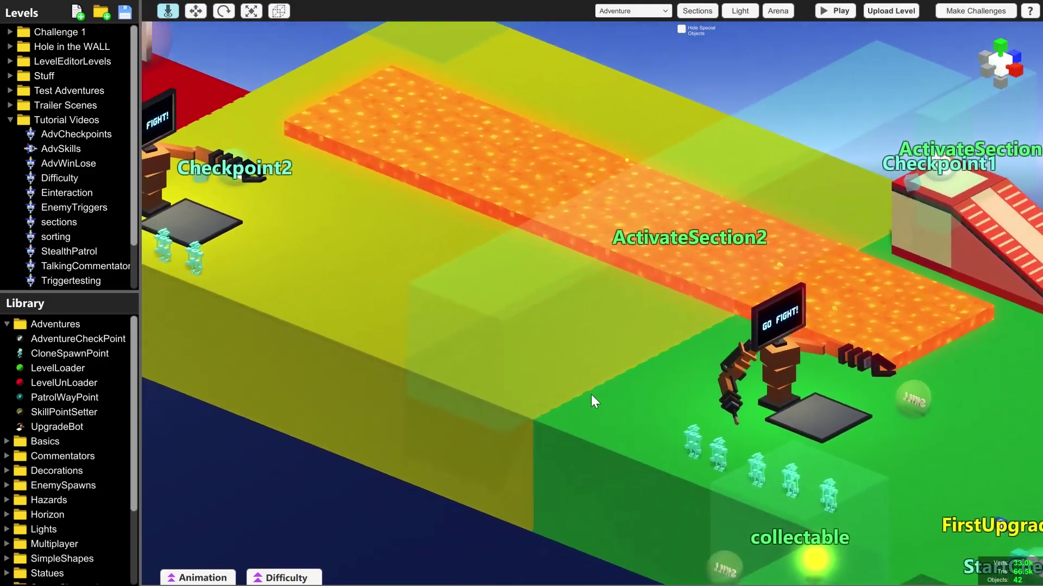
pyautogui.scroll(-4, 625, 410)
pyautogui.moveTo(631, 413); pyautogui.dragTo(565, 405, button='middle')
pyautogui.moveTo(899, 356); pyautogui.dragTo(470, 406, button='right')
pyautogui.moveTo(470, 406); pyautogui.dragTo(489, 349, button='middle')
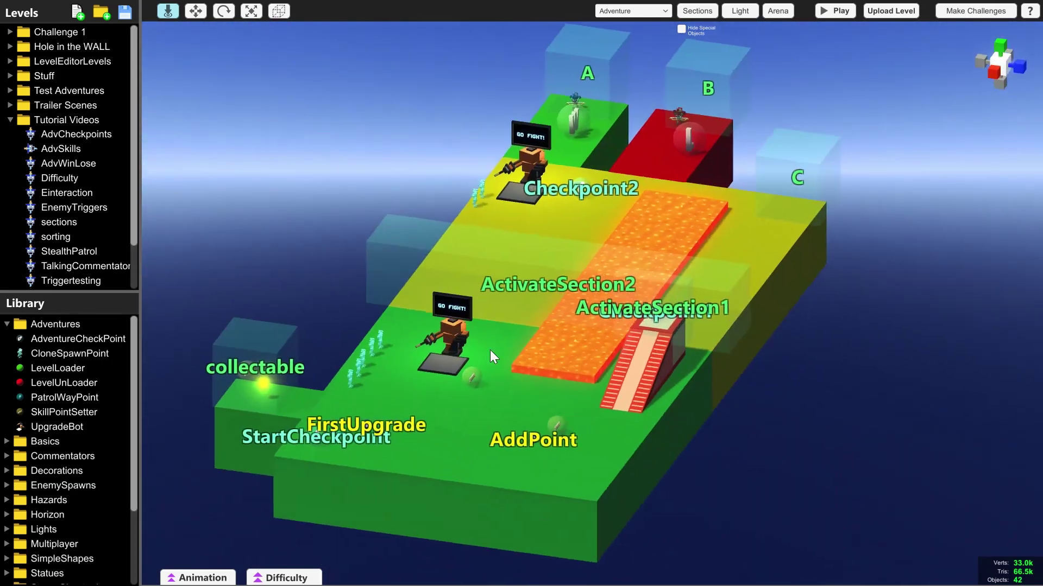
pyautogui.moveTo(372, 411); pyautogui.dragTo(573, 398, button='middle')
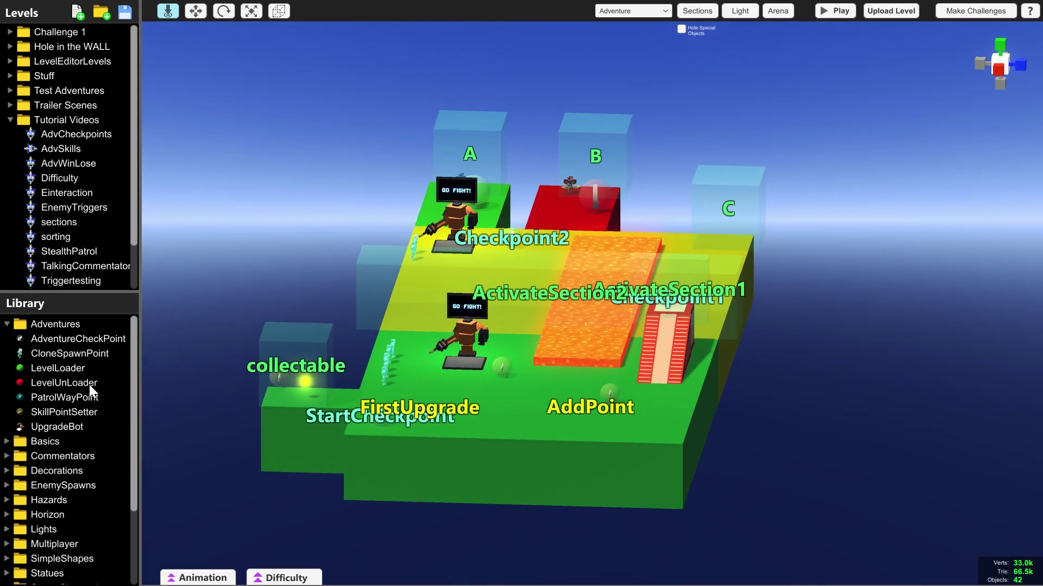